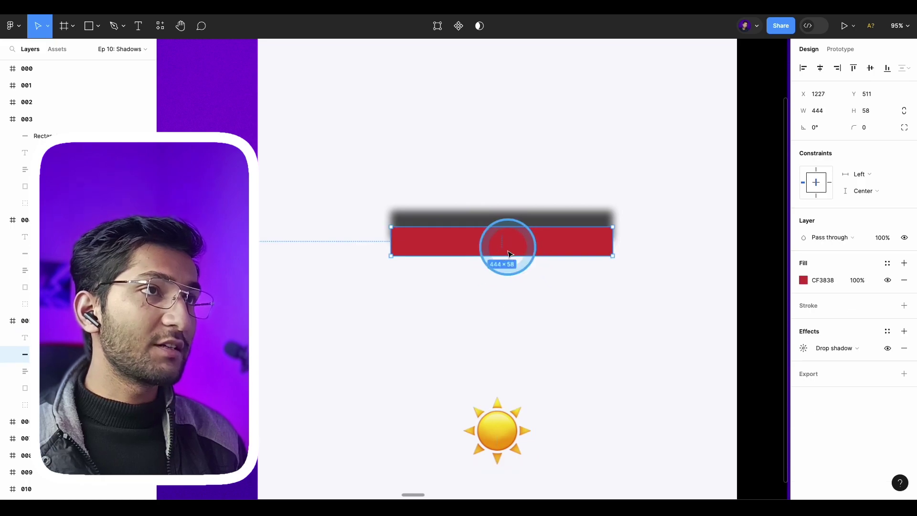
- Set the red bar's drop shadow blur to 37.8 and move the sun up to just below the bar
{"action": "left_click", "coordinate": [804, 347]}
{"action": "left_click_drag", "start_coordinate": [753, 374], "coordinate": [758, 374]}
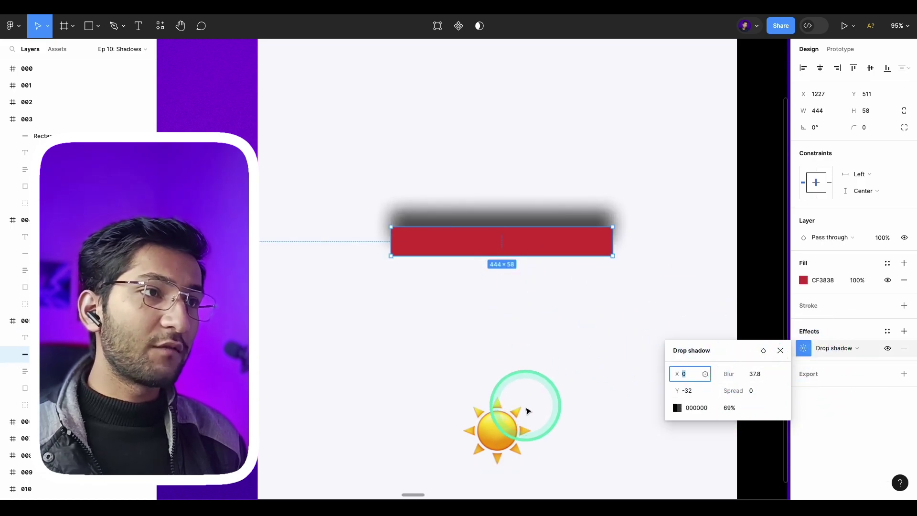
{"action": "left_click", "coordinate": [529, 410]}
{"action": "left_click_drag", "start_coordinate": [529, 410], "coordinate": [529, 280]}
- Reduce the red bar's drop shadow blur to 21.7
{"action": "left_click", "coordinate": [508, 249]}
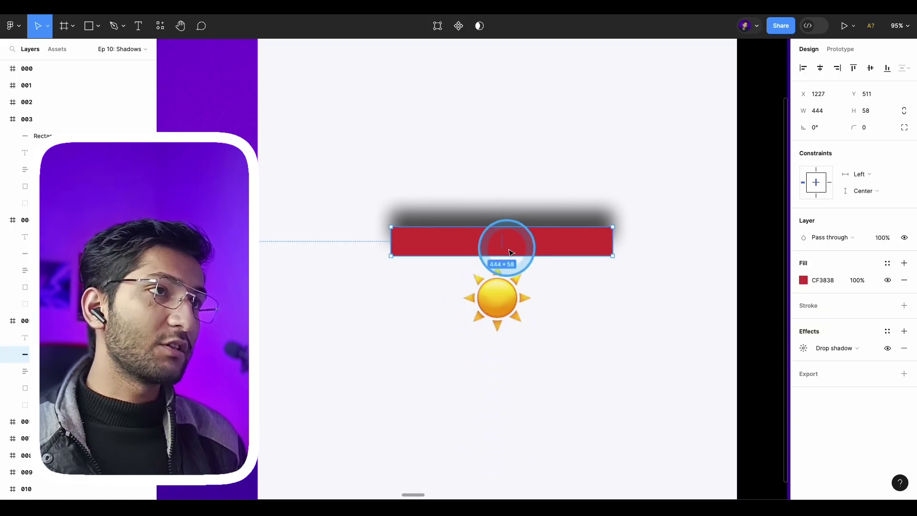
{"action": "left_click", "coordinate": [804, 348]}
{"action": "left_click_drag", "start_coordinate": [758, 373], "coordinate": [749, 375]}
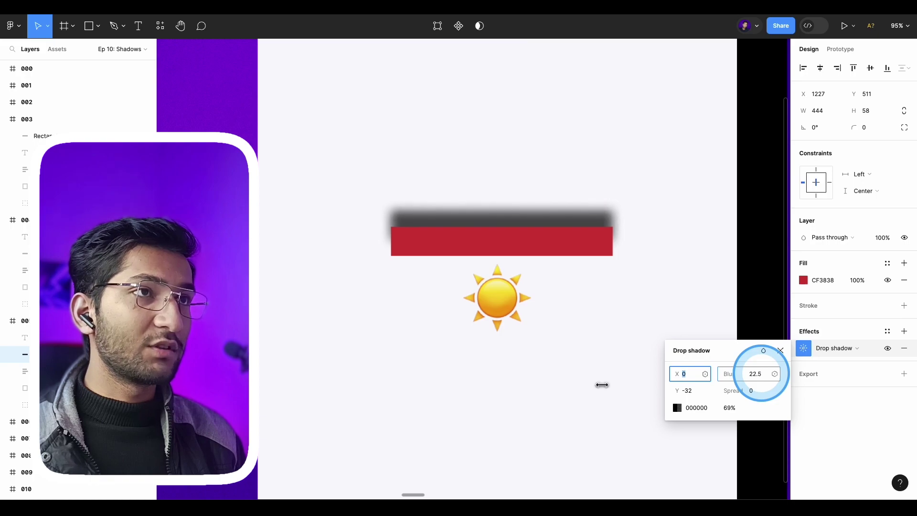
{"action": "left_click_drag", "start_coordinate": [602, 385], "coordinate": [593, 385]}
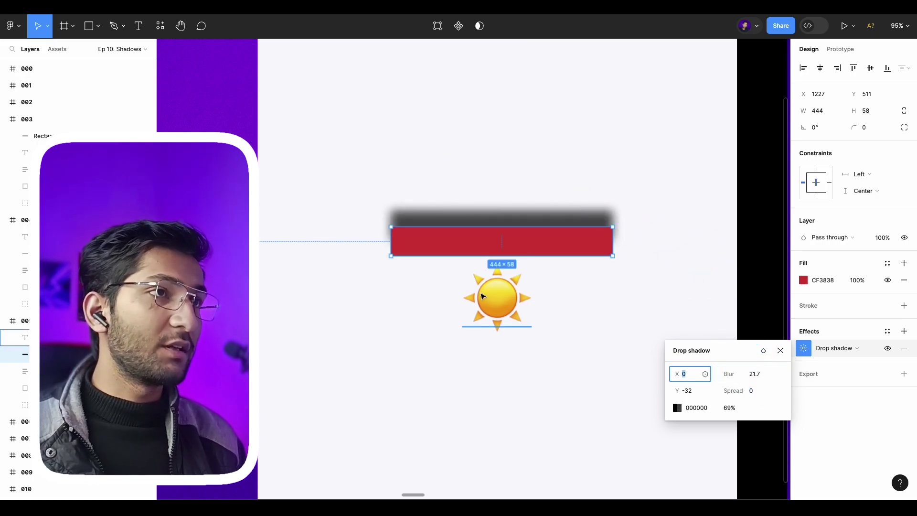
- Go to the next slide and examine the Bytepad screen's overhead sun, header shadow and bottom navigation bar
{"action": "left_click", "coordinate": [362, 319]}
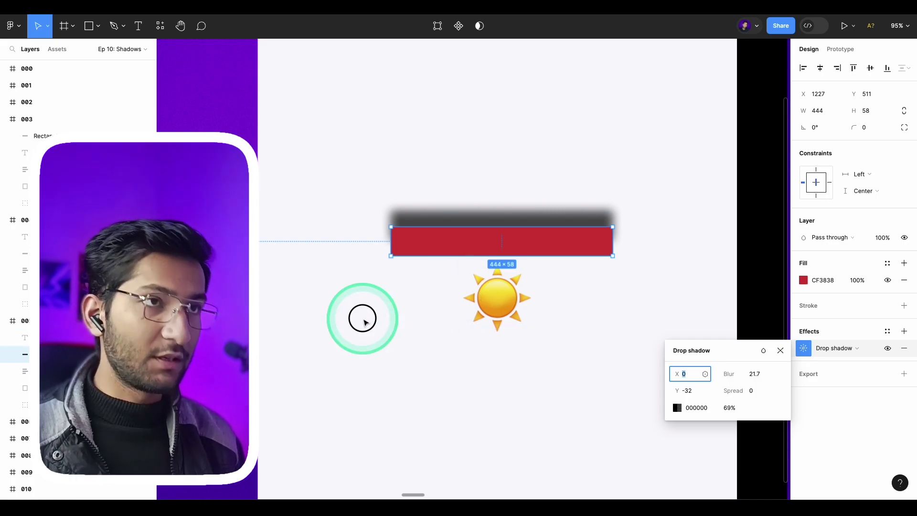
{"action": "key", "text": "n"}
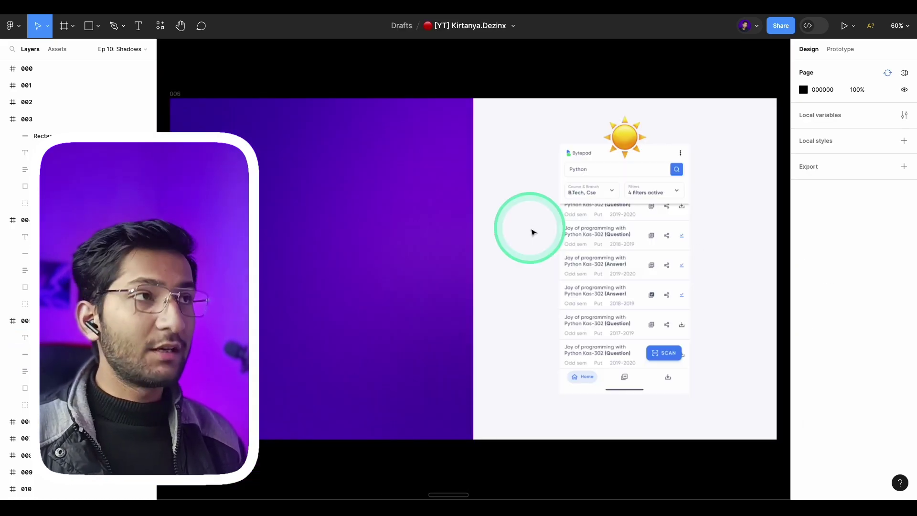
{"action": "left_click_drag", "start_coordinate": [623, 143], "coordinate": [638, 132]}
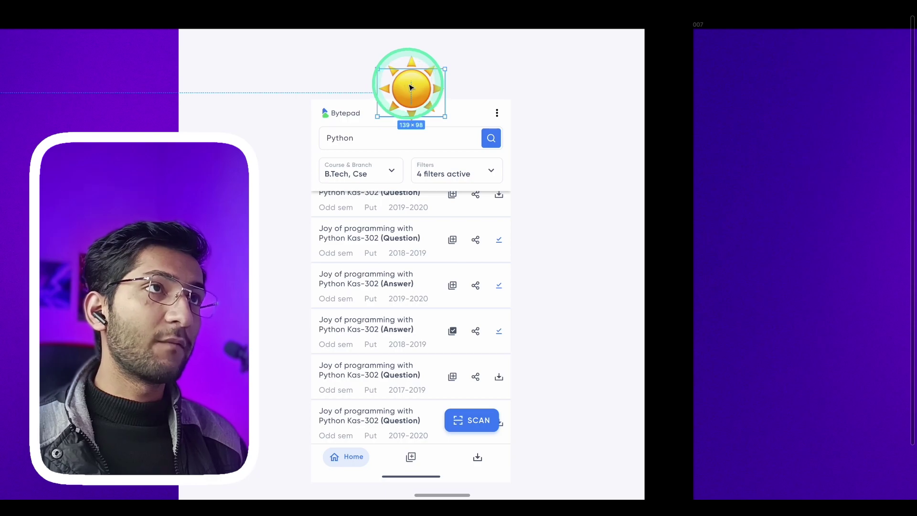
{"action": "left_click", "coordinate": [454, 190]}
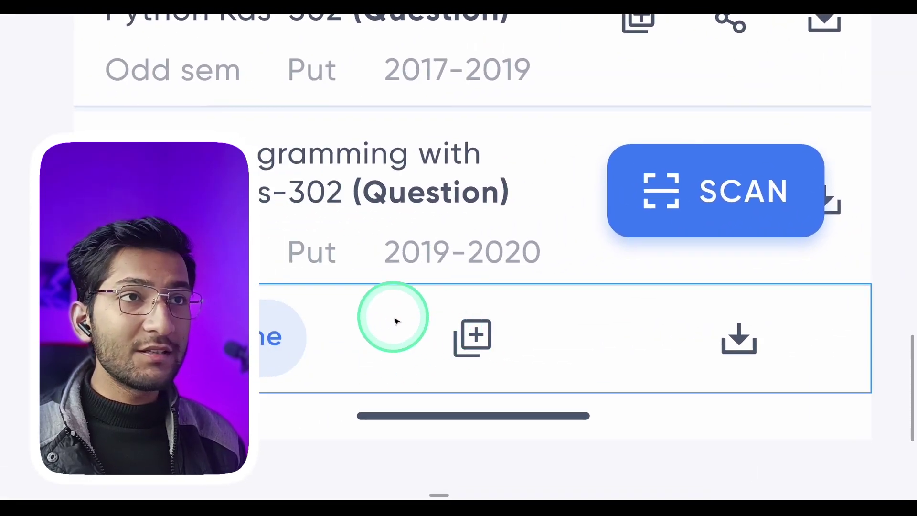
{"action": "left_click", "coordinate": [395, 321]}
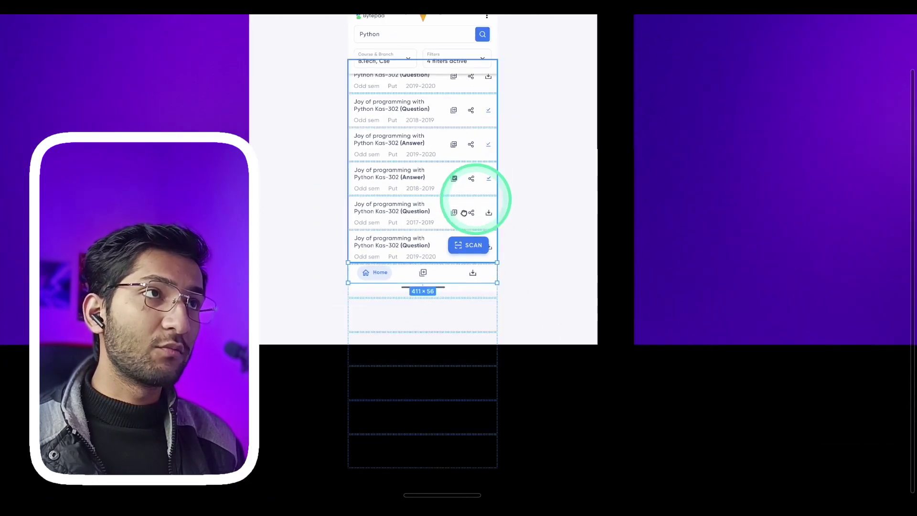
{"action": "left_click_drag", "start_coordinate": [464, 213], "coordinate": [424, 259]}
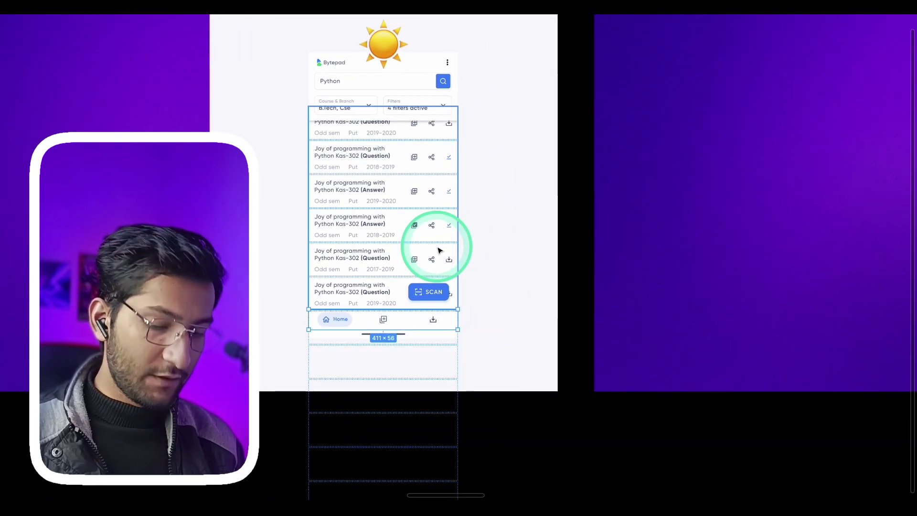
- On the next slide, move the bottom navigation bar out of the Bytepad screen to just below it
{"action": "key", "text": "n"}
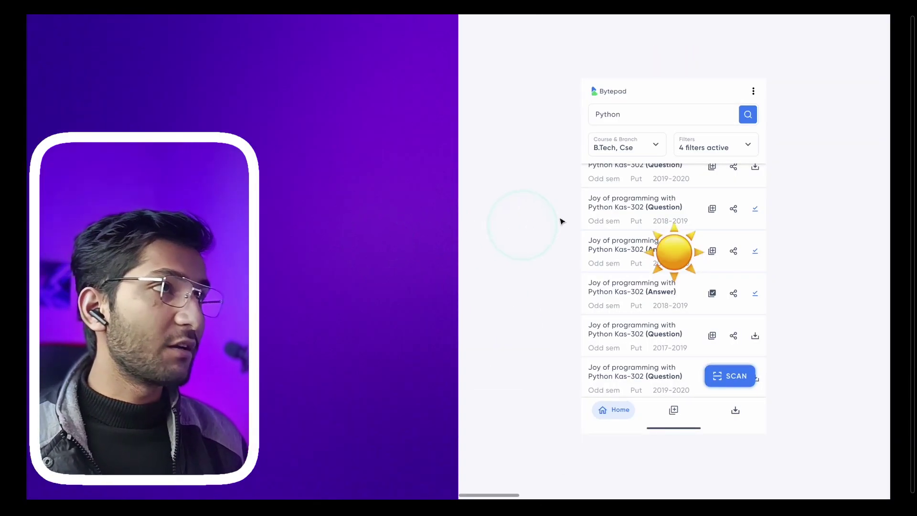
{"action": "scroll", "coordinate": [755, 417], "scroll_direction": "up", "scroll_amount": 5}
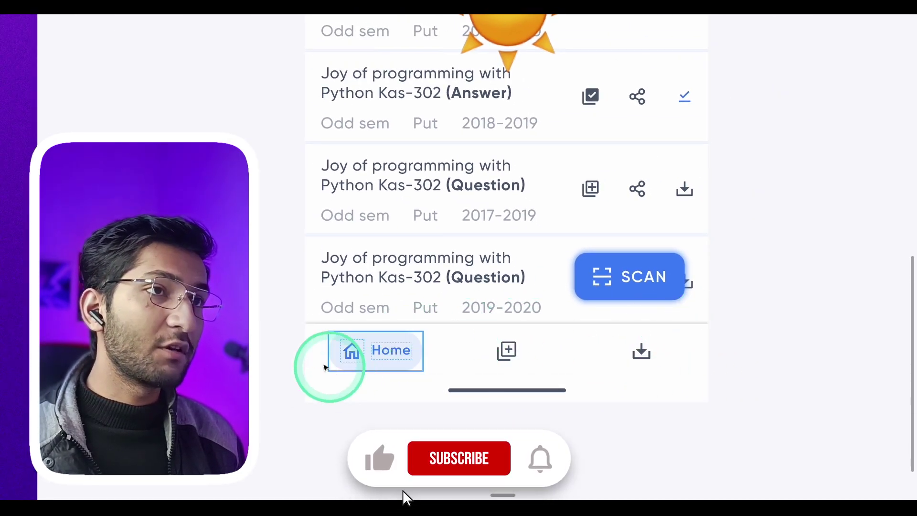
{"action": "left_click", "coordinate": [565, 364]}
{"action": "left_click_drag", "start_coordinate": [565, 364], "coordinate": [496, 398]}
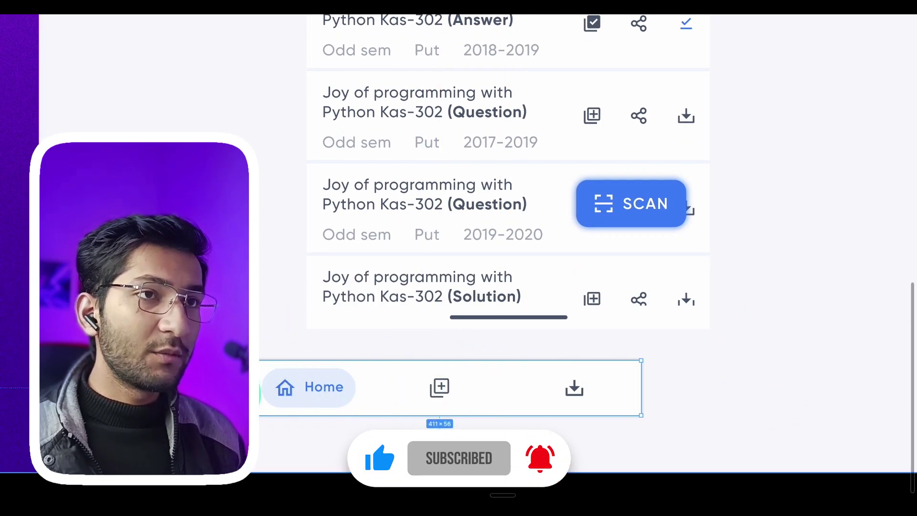
{"action": "scroll", "coordinate": [227, 393], "scroll_direction": "up", "scroll_amount": 5}
{"action": "left_click", "coordinate": [351, 234]}
{"action": "scroll", "coordinate": [352, 234], "scroll_direction": "down", "scroll_amount": 4}
{"action": "left_click_drag", "start_coordinate": [570, 197], "coordinate": [493, 422]}
{"action": "scroll", "coordinate": [494, 421], "scroll_direction": "down", "scroll_amount": 4}
{"action": "left_click_drag", "start_coordinate": [485, 199], "coordinate": [443, 358]}
{"action": "scroll", "coordinate": [442, 356], "scroll_direction": "up", "scroll_amount": 3}
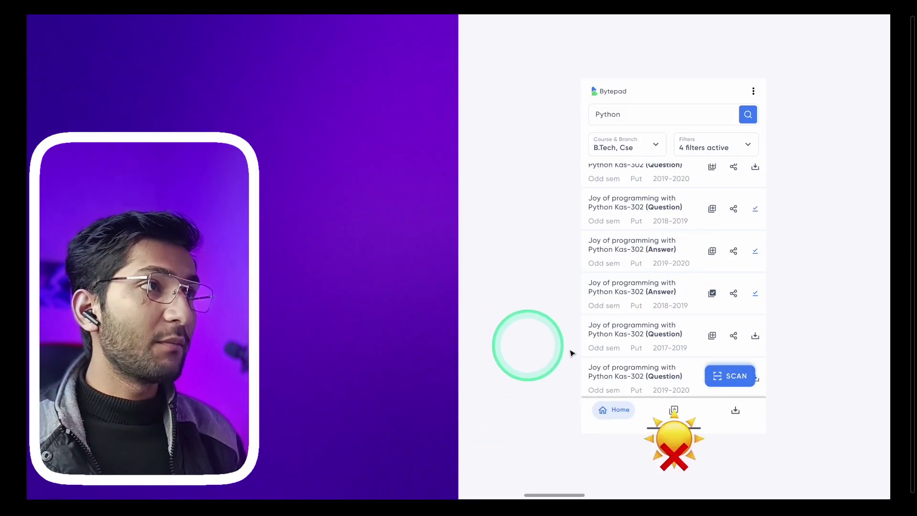
- Examine the shadow above the SCAN button on the slide with the crossed-out sun below the screen
{"action": "left_click", "coordinate": [744, 405]}
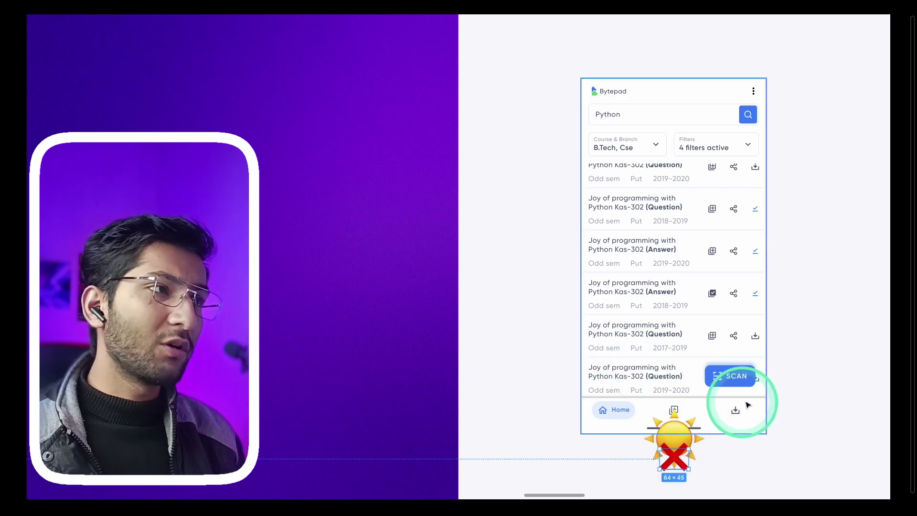
{"action": "left_click", "coordinate": [749, 376]}
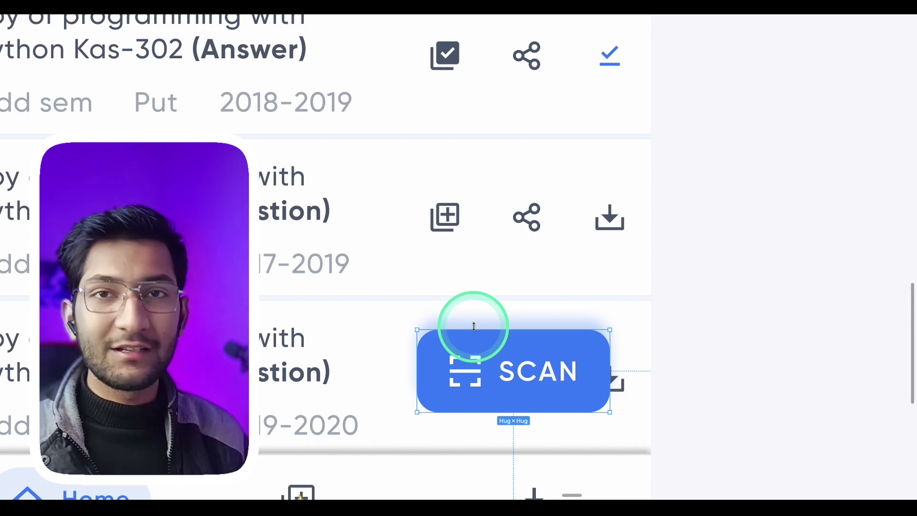
{"action": "key", "text": "alt"}
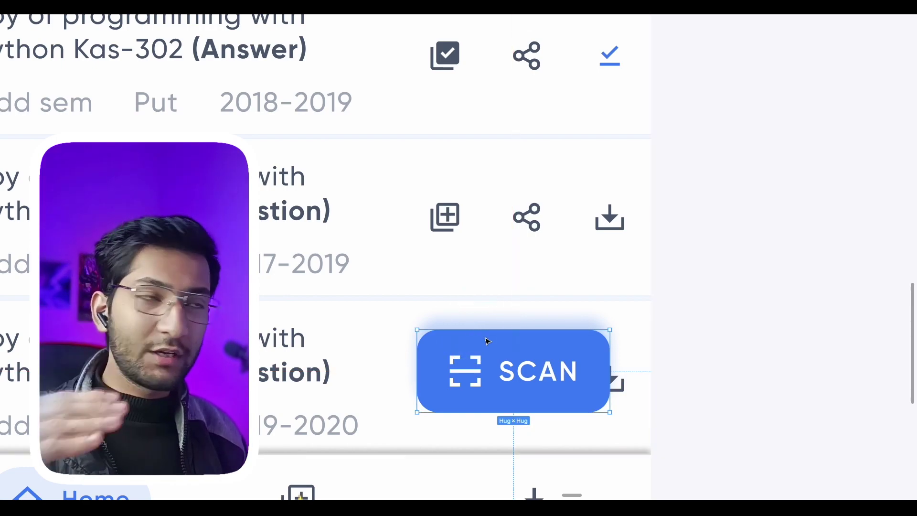
{"action": "left_click", "coordinate": [490, 371]}
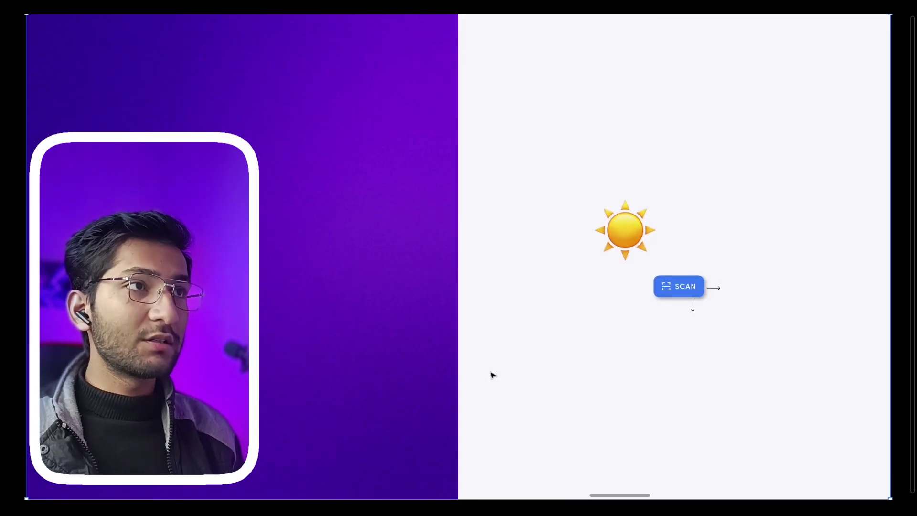
- Move the sun slightly farther left of the standalone SCAN button, keeping it above the button
{"action": "left_click", "coordinate": [619, 237]}
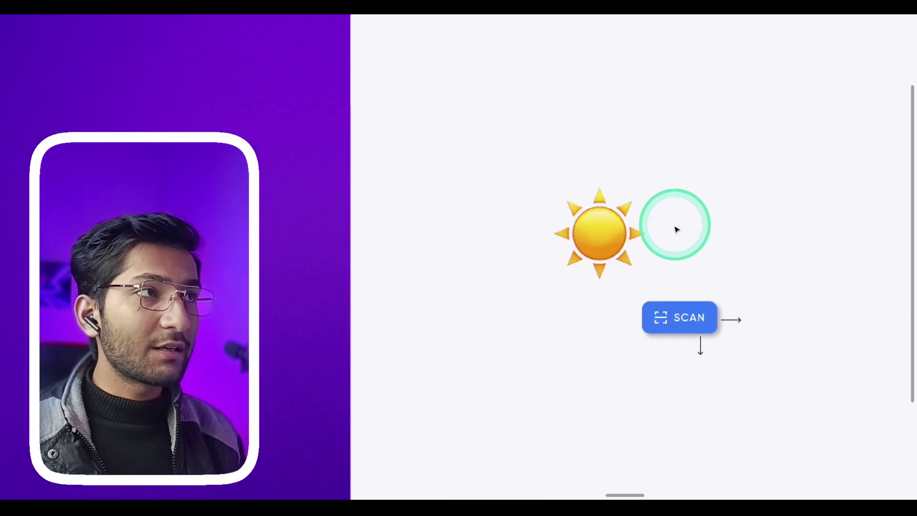
{"action": "left_click_drag", "start_coordinate": [563, 244], "coordinate": [703, 363]}
{"action": "left_click_drag", "start_coordinate": [692, 239], "coordinate": [555, 236]}
{"action": "scroll", "coordinate": [497, 219], "scroll_direction": "right", "scroll_amount": 5}
{"action": "scroll", "coordinate": [497, 219], "scroll_direction": "down", "scroll_amount": 3}
{"action": "scroll", "coordinate": [503, 228], "scroll_direction": "up", "scroll_amount": 5}
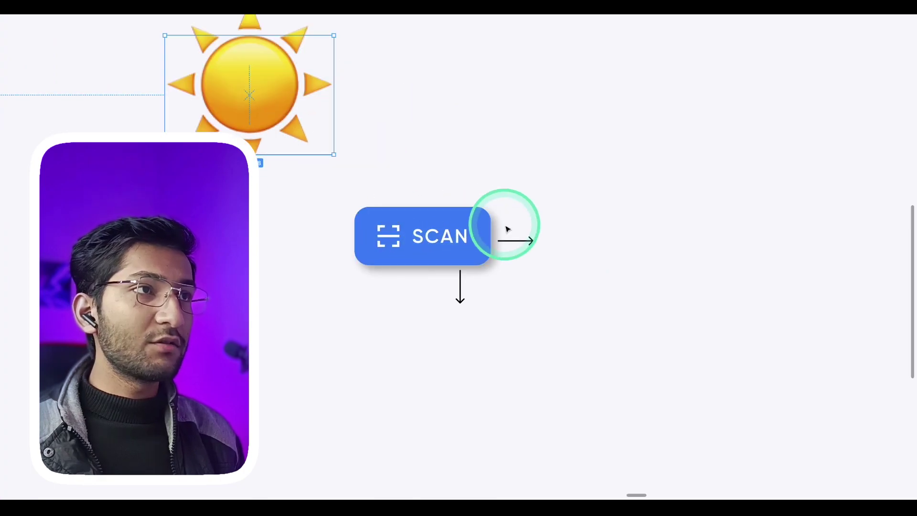
- Examine the two arrows marking the SCAN button's shadow directions and the sun opposite them
{"action": "left_click", "coordinate": [506, 249]}
{"action": "left_click", "coordinate": [438, 323]}
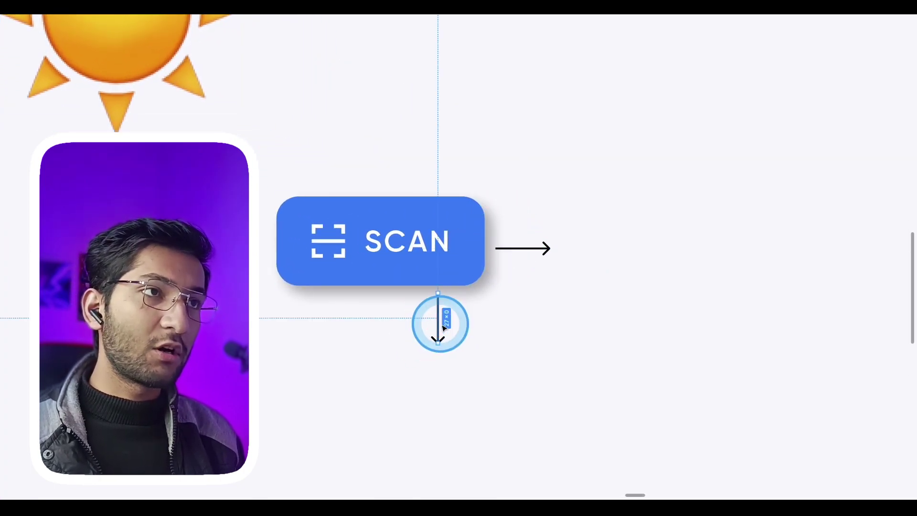
{"action": "scroll", "coordinate": [407, 261], "scroll_direction": "down", "scroll_amount": 3}
{"action": "left_click", "coordinate": [254, 117]}
{"action": "left_click_drag", "start_coordinate": [245, 107], "coordinate": [380, 235]}
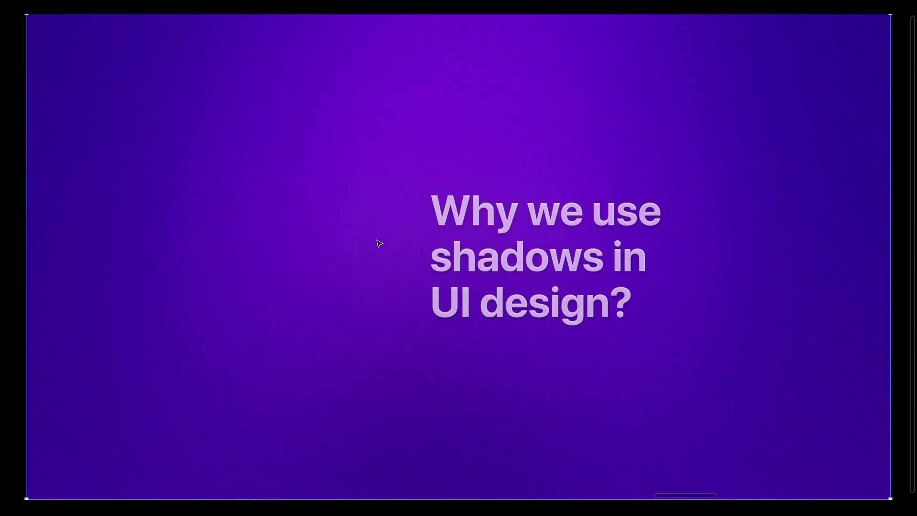
- Try tilting the flat Round Ups screen about 70° on the X axis in 3D Transformer, and close it without inserting a layer
{"action": "key", "text": "n"}
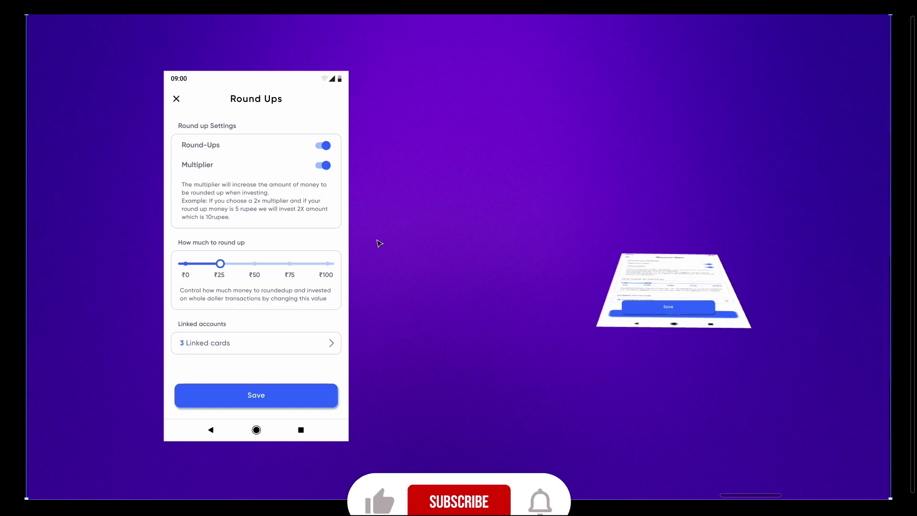
{"action": "left_click", "coordinate": [337, 114]}
{"action": "left_click", "coordinate": [338, 121]}
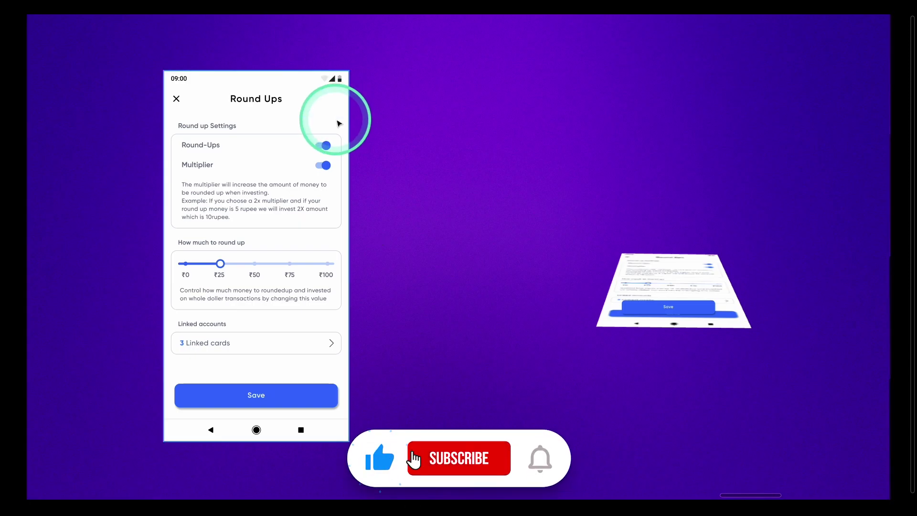
{"action": "left_click", "coordinate": [337, 121]}
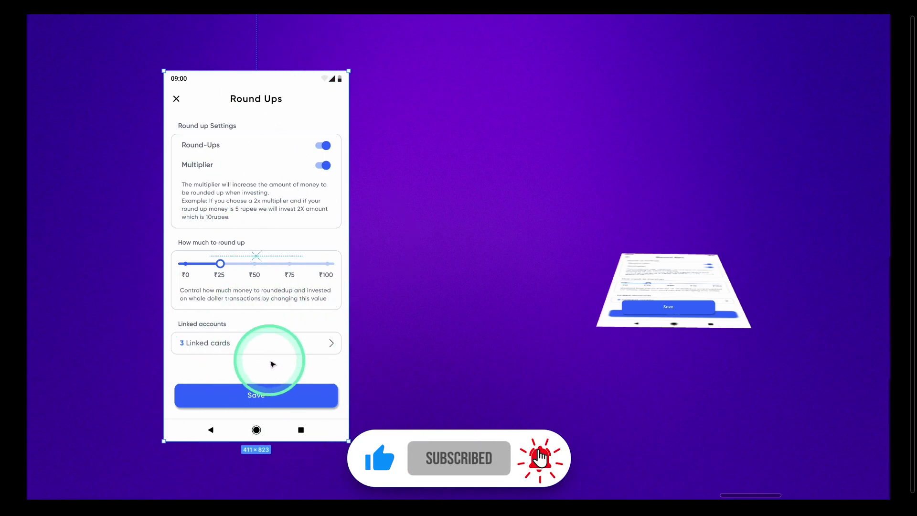
{"action": "key", "text": "super+alt+p"}
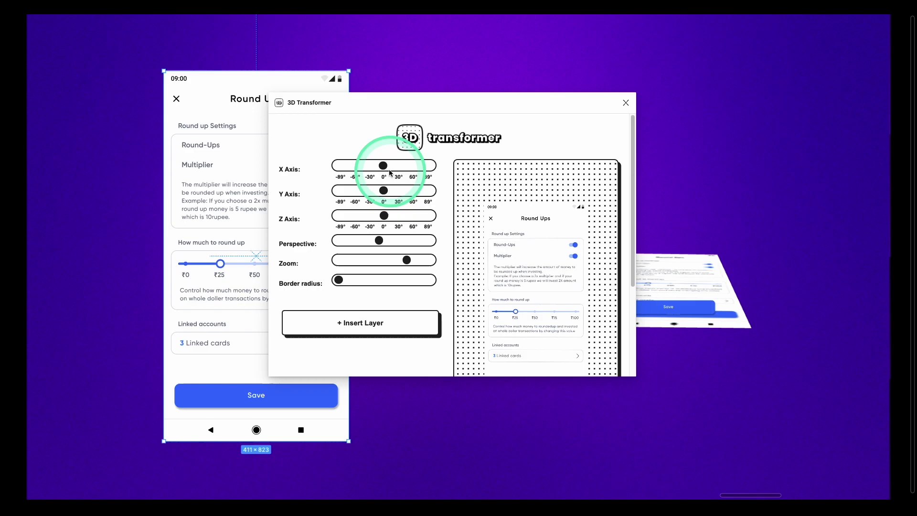
{"action": "left_click_drag", "start_coordinate": [383, 166], "coordinate": [419, 173]}
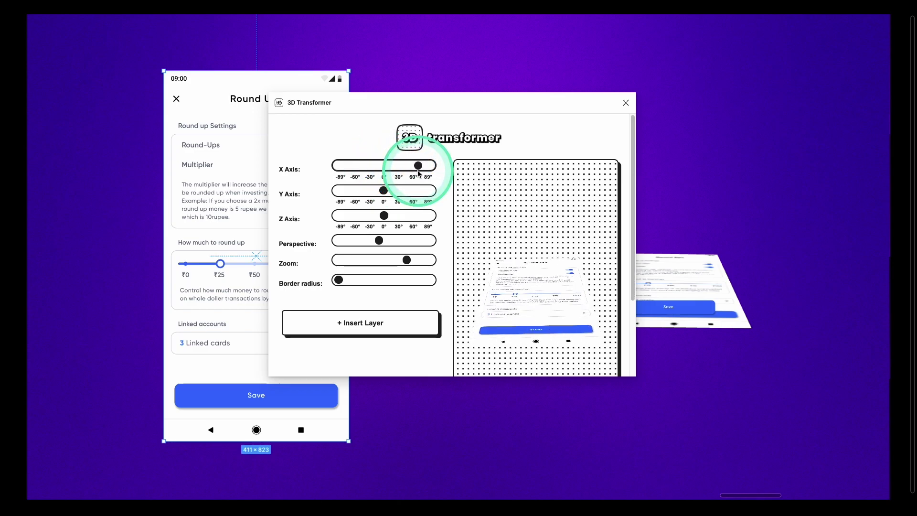
{"action": "left_click", "coordinate": [626, 103]}
- Shift the floating Save button slightly to the right above the tilted Round Ups screen
{"action": "left_click_drag", "start_coordinate": [637, 200], "coordinate": [497, 124]}
{"action": "scroll", "coordinate": [493, 203], "scroll_direction": "up", "scroll_amount": 5}
{"action": "scroll", "coordinate": [535, 204], "scroll_direction": "down", "scroll_amount": 2}
{"action": "left_click", "coordinate": [511, 258]}
{"action": "left_click_drag", "start_coordinate": [512, 258], "coordinate": [525, 258]}
{"action": "scroll", "coordinate": [458, 255], "scroll_direction": "down", "scroll_amount": 4}
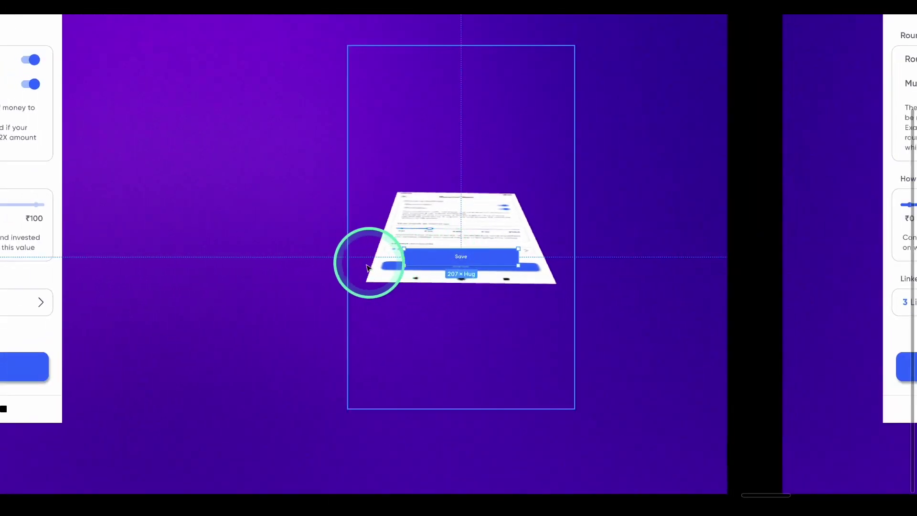
{"action": "left_click_drag", "start_coordinate": [345, 264], "coordinate": [472, 253]}
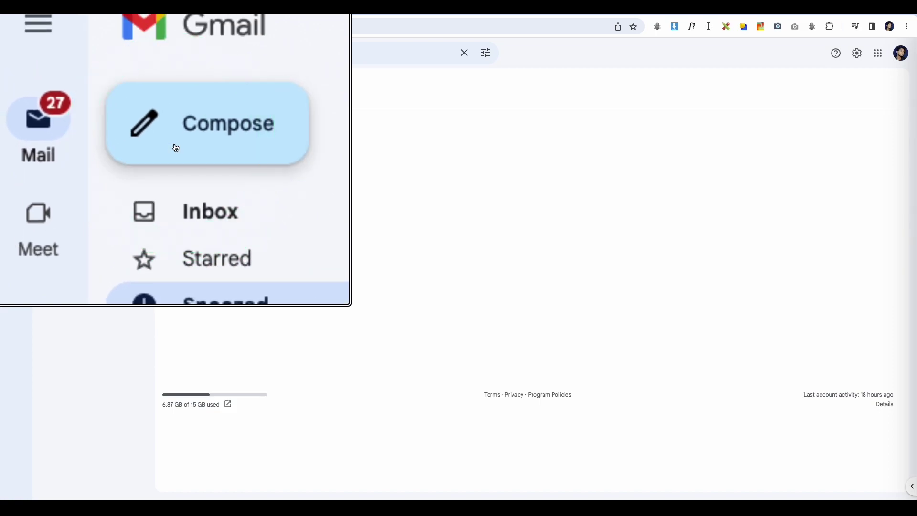
- Switch to Gmail and examine the shadow under the Compose button
{"action": "left_click", "coordinate": [186, 157]}
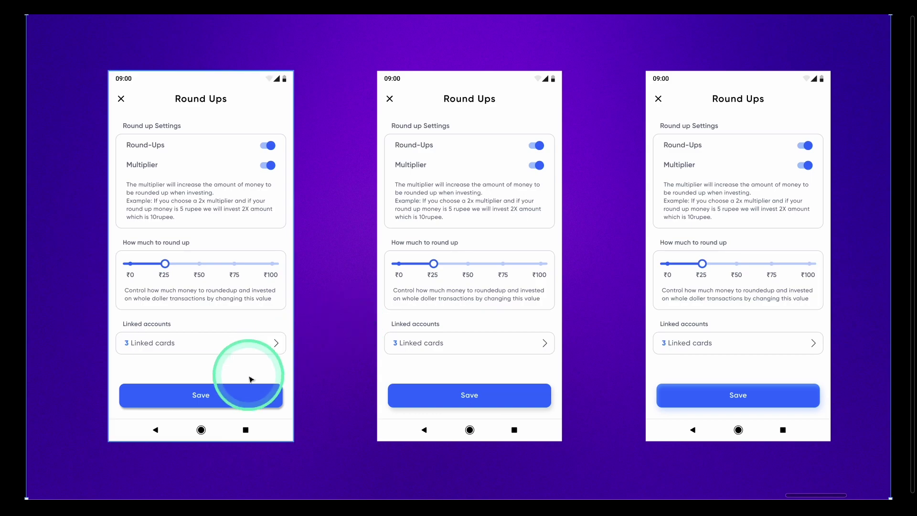
- Select the Save button on the first of the three Round Ups screens and show the editor interface
{"action": "scroll", "coordinate": [249, 379], "scroll_direction": "up", "scroll_amount": 5}
{"action": "scroll", "coordinate": [248, 382], "scroll_direction": "left", "scroll_amount": 4}
{"action": "scroll", "coordinate": [248, 382], "scroll_direction": "down", "scroll_amount": 2}
{"action": "left_click", "coordinate": [439, 306]}
{"action": "key", "text": "ctrl+backslash"}
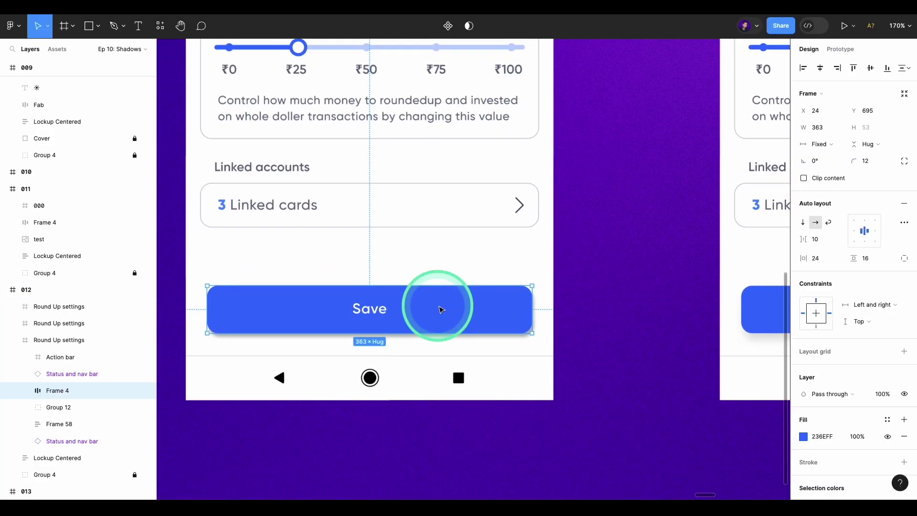
- Inspect the first drop shadow's settings on the selected Save button, remove that shadow, and keep the button selected
{"action": "scroll", "coordinate": [405, 309], "scroll_direction": "up", "scroll_amount": 3}
{"action": "scroll", "coordinate": [515, 276], "scroll_direction": "left", "scroll_amount": 2}
{"action": "scroll", "coordinate": [892, 405], "scroll_direction": "down", "scroll_amount": 3}
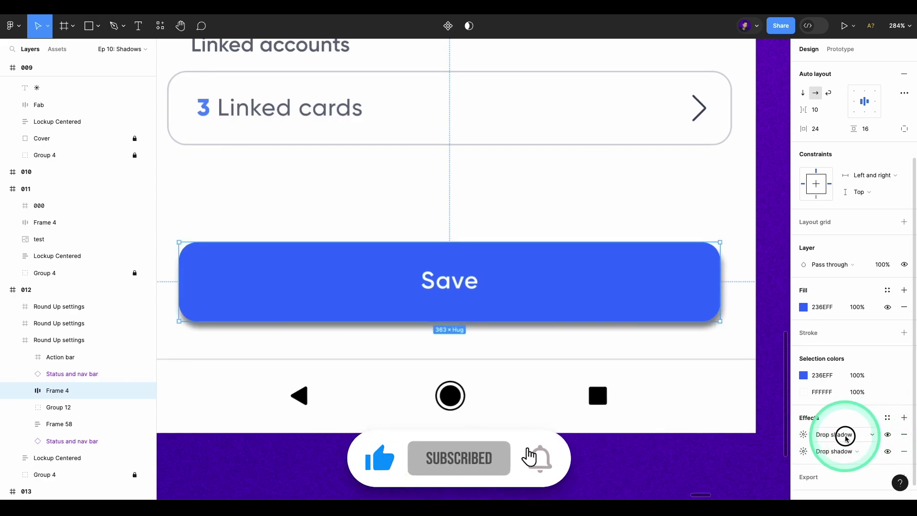
{"action": "left_click", "coordinate": [846, 436]}
{"action": "left_click", "coordinate": [806, 437]}
{"action": "left_click", "coordinate": [803, 435]}
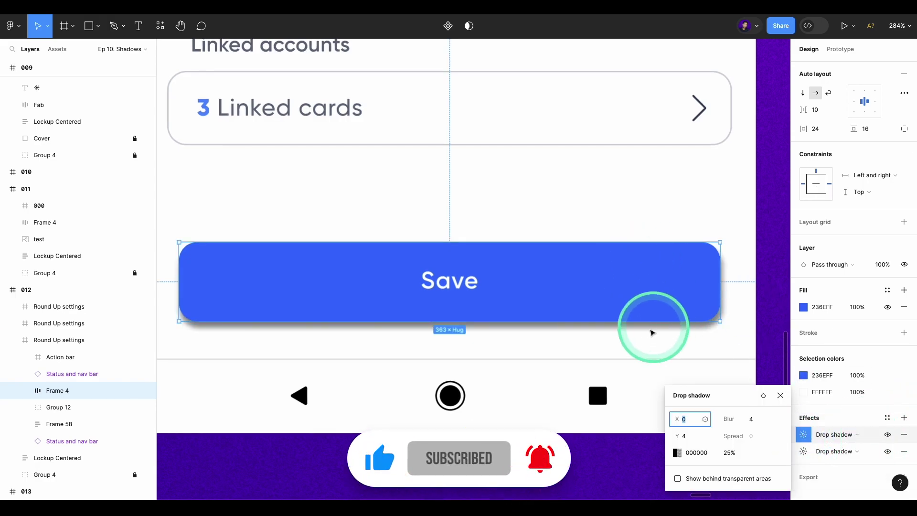
{"action": "left_click", "coordinate": [903, 434]}
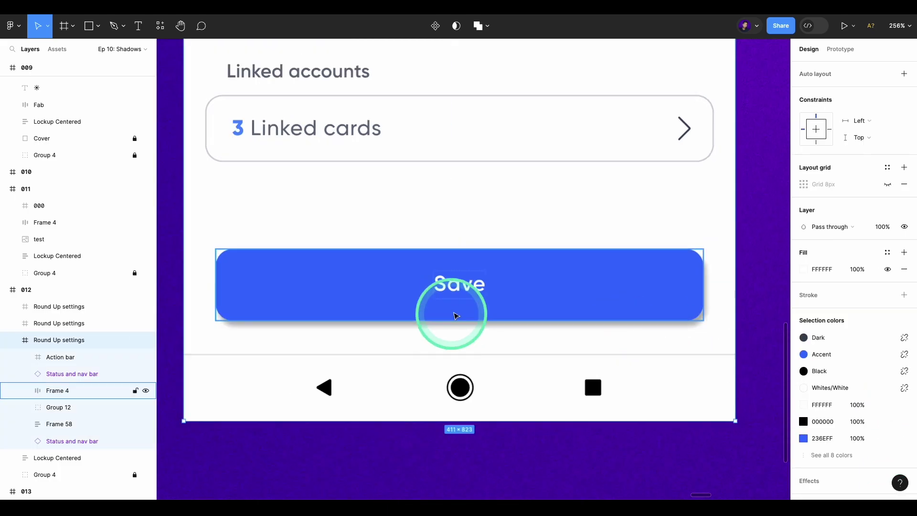
{"action": "left_click", "coordinate": [456, 313]}
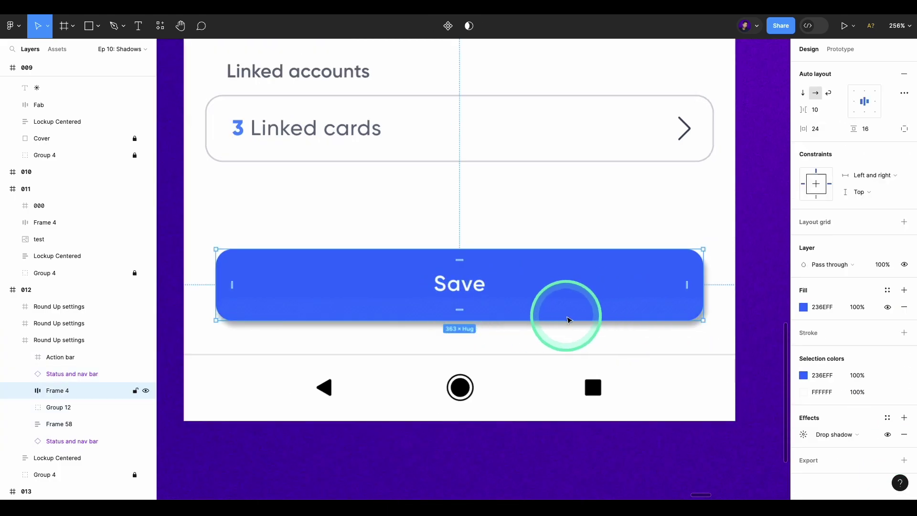
- Select the Save button on the middle Round Ups screen and open the settings of its visible drop shadow
{"action": "scroll", "coordinate": [564, 315], "scroll_direction": "right", "scroll_amount": 5}
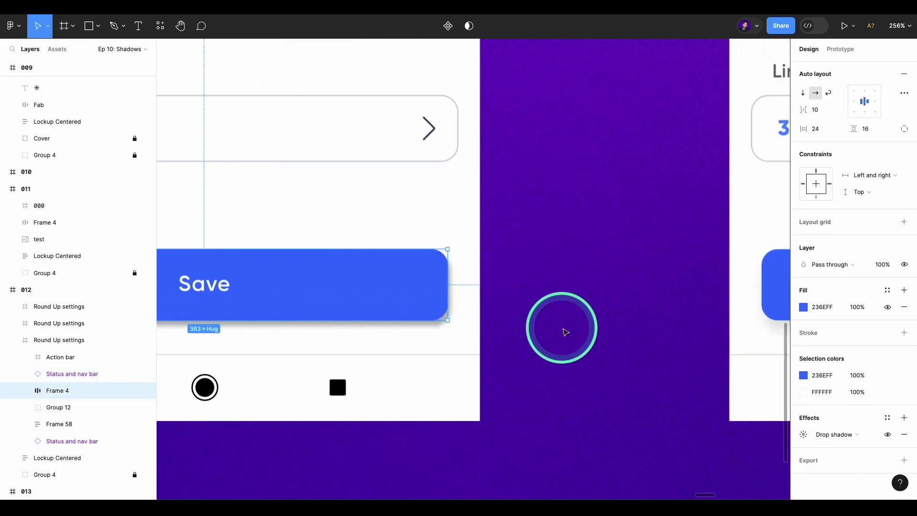
{"action": "scroll", "coordinate": [563, 327], "scroll_direction": "left", "scroll_amount": 8}
{"action": "scroll", "coordinate": [597, 325], "scroll_direction": "right", "scroll_amount": 4}
{"action": "left_click", "coordinate": [582, 309], "text": "super"}
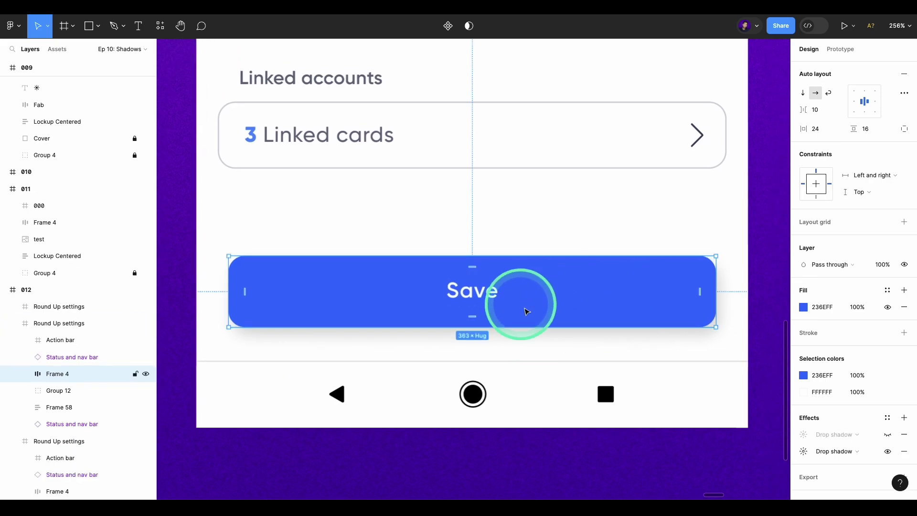
{"action": "left_click", "coordinate": [805, 452]}
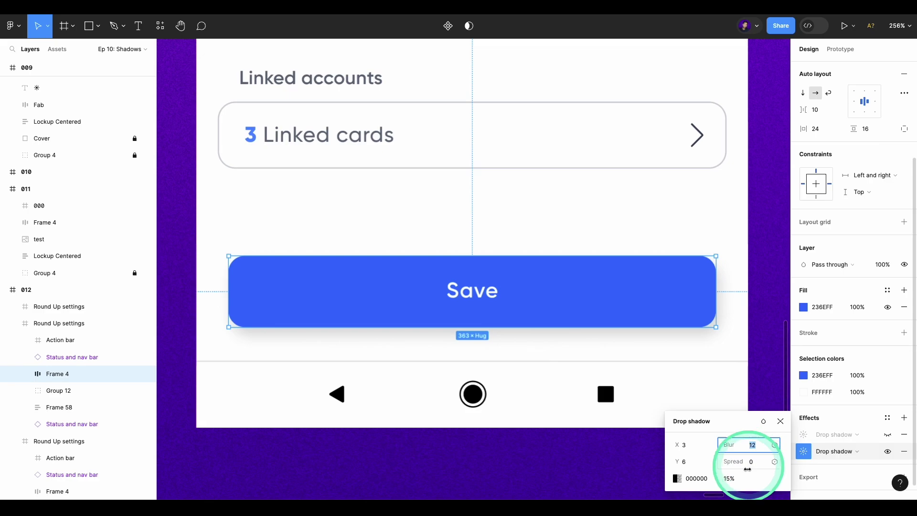
- Inspect the opacity, blur, X offset and spread of the middle Save button's drop shadow
{"action": "left_click", "coordinate": [730, 478]}
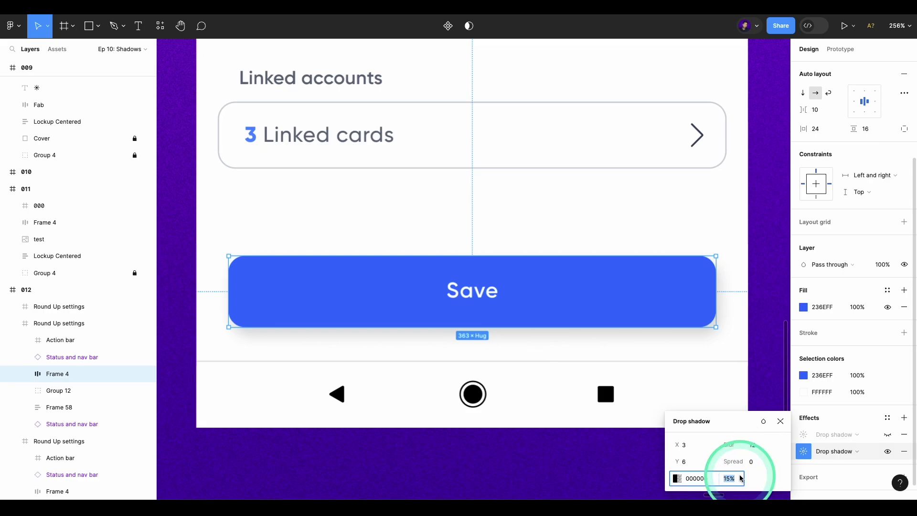
{"action": "left_click", "coordinate": [752, 446]}
{"action": "left_click", "coordinate": [690, 445]}
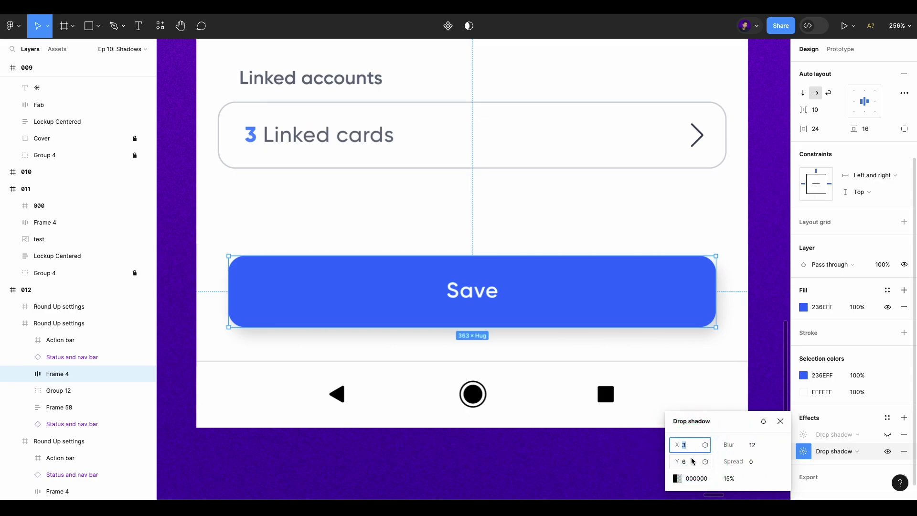
{"action": "left_click", "coordinate": [694, 448]}
{"action": "left_click", "coordinate": [741, 446]}
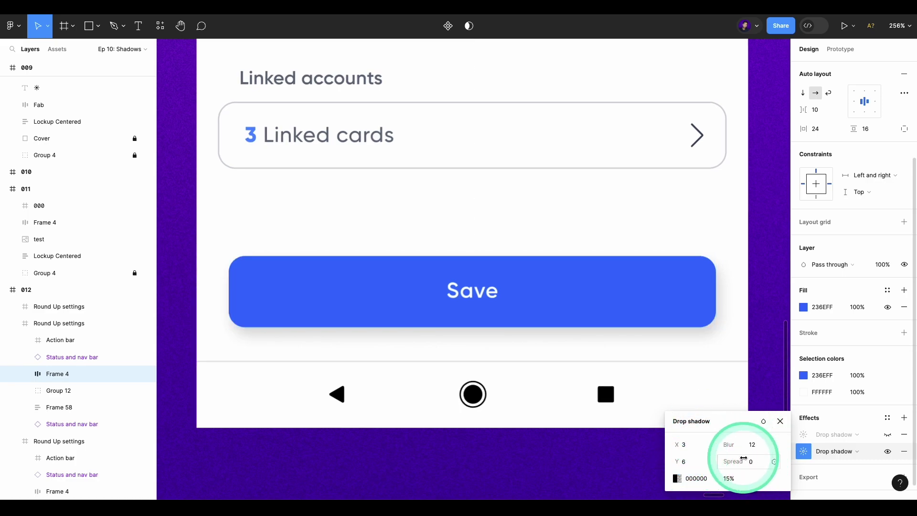
{"action": "key", "text": "alt"}
{"action": "mouse_move", "coordinate": [749, 463]}
{"action": "left_mouse_down"}
{"action": "mouse_move", "coordinate": [739, 461]}
{"action": "mouse_move", "coordinate": [749, 461]}
{"action": "left_mouse_up"}
{"action": "key", "text": "ctrl+z"}
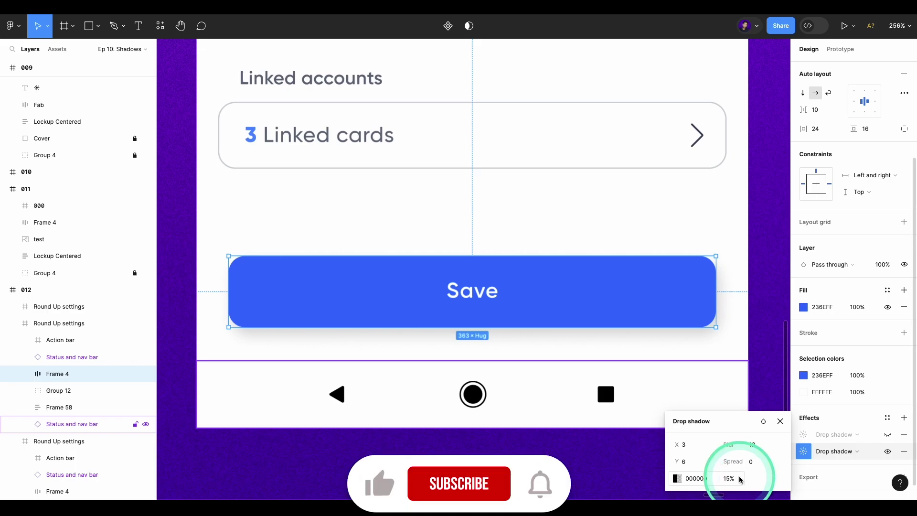
- Hide the inner shadow of the Save button on the third Round Ups screen and set its blue drop shadow's opacity to 15%
{"action": "scroll", "coordinate": [612, 377], "scroll_direction": "down", "scroll_amount": 10}
{"action": "scroll", "coordinate": [640, 370], "scroll_direction": "right", "scroll_amount": 2}
{"action": "scroll", "coordinate": [666, 367], "scroll_direction": "up", "scroll_amount": 10}
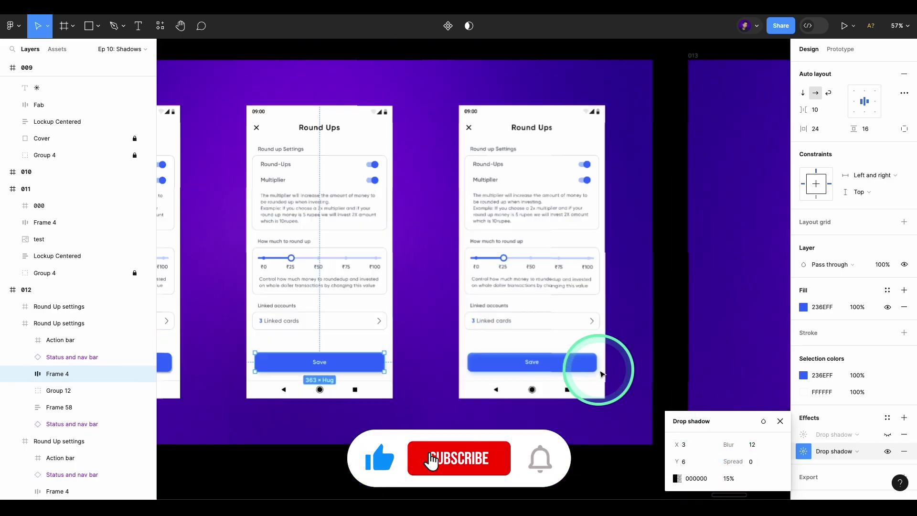
{"action": "left_click", "coordinate": [803, 451]}
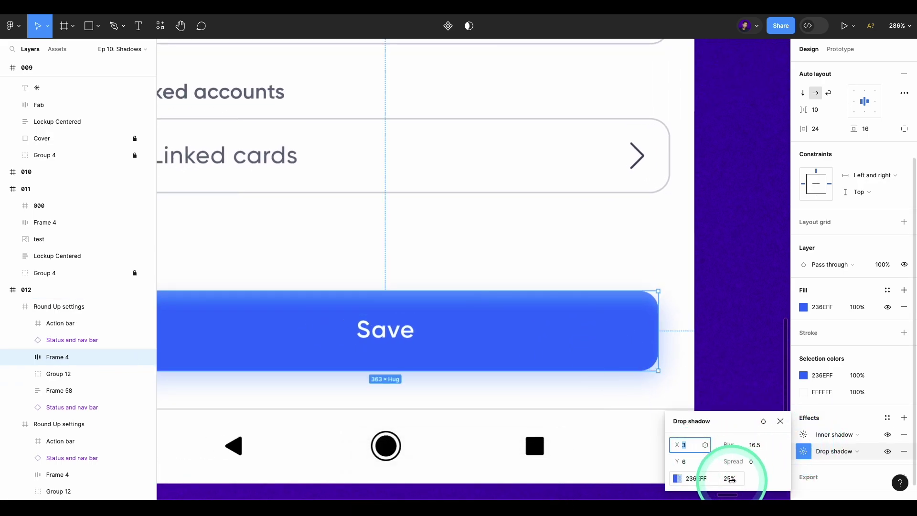
{"action": "left_click", "coordinate": [734, 479]}
{"action": "type", "text": "15"}
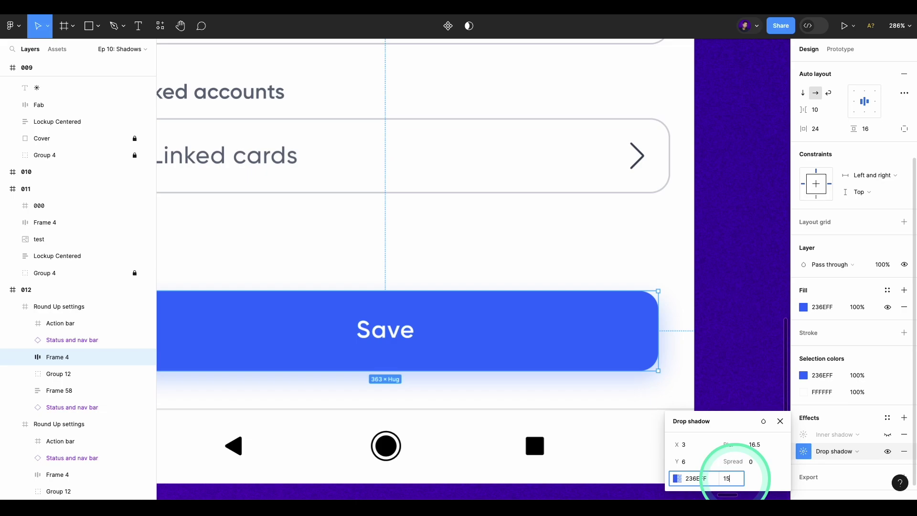
{"action": "key", "text": "Return"}
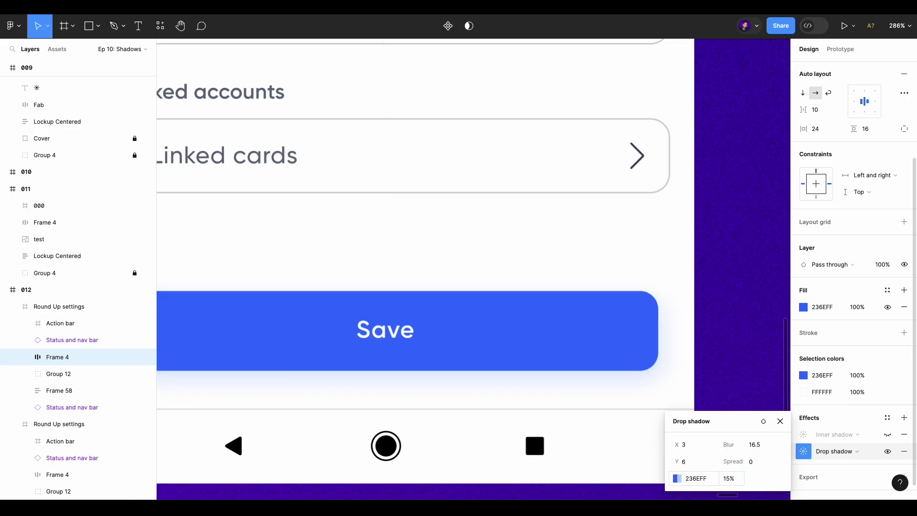
- Undo the drop shadow opacity change on the third Save button and close the shadow settings
{"action": "scroll", "coordinate": [404, 384], "scroll_direction": "down", "scroll_amount": 3, "text": "ctrl"}
{"action": "scroll", "coordinate": [403, 384], "scroll_direction": "down", "scroll_amount": 1, "text": "ctrl"}
{"action": "key", "text": "ctrl+z"}
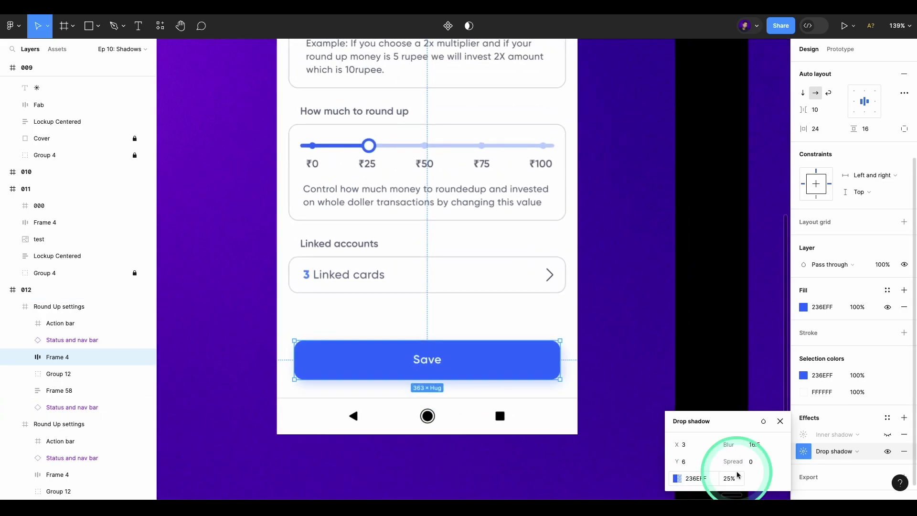
{"action": "left_click", "coordinate": [757, 444]}
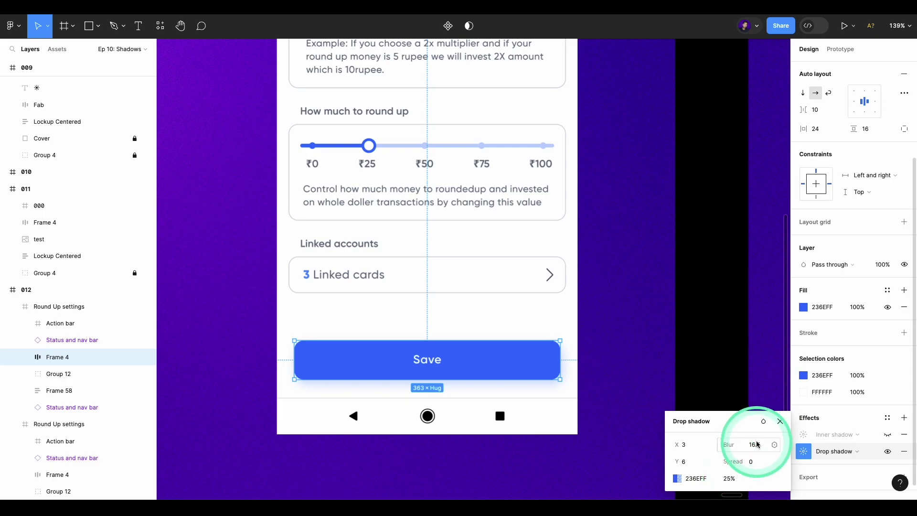
{"action": "left_click", "coordinate": [780, 420]}
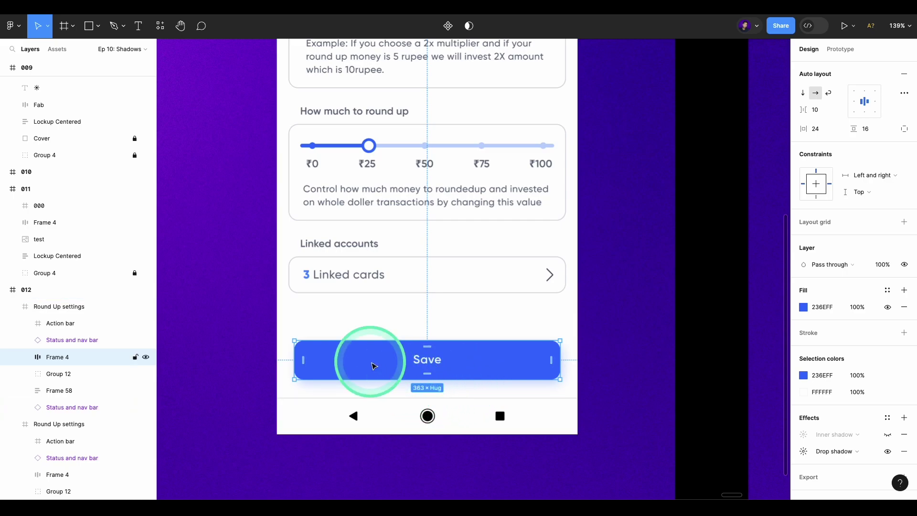
- Compare the Linked cards box with the Save button's blue drop shadow on the third Round Ups screen
{"action": "left_click", "coordinate": [389, 287]}
{"action": "double_click", "coordinate": [410, 287]}
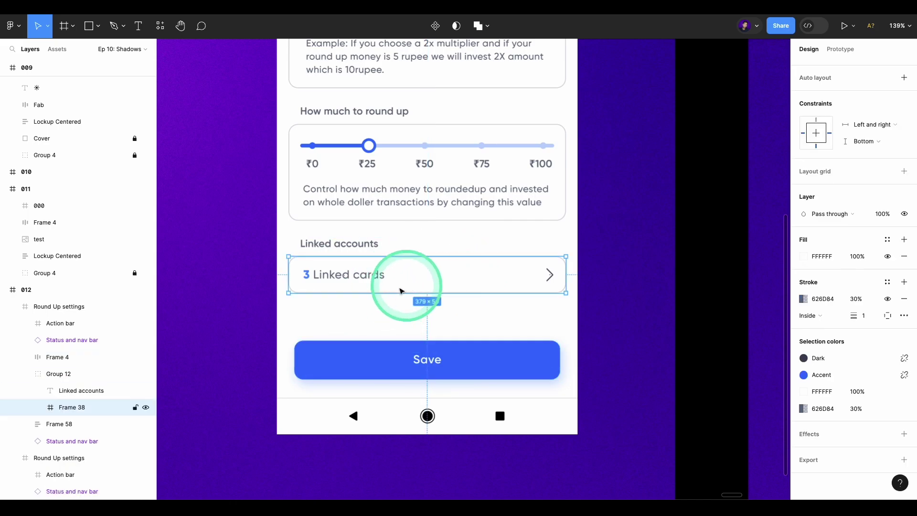
{"action": "scroll", "coordinate": [409, 290], "scroll_direction": "up", "scroll_amount": 6}
{"action": "scroll", "coordinate": [376, 289], "scroll_direction": "down", "scroll_amount": 3}
{"action": "left_click", "coordinate": [365, 414]}
{"action": "scroll", "coordinate": [422, 389], "scroll_direction": "down", "scroll_amount": 3}
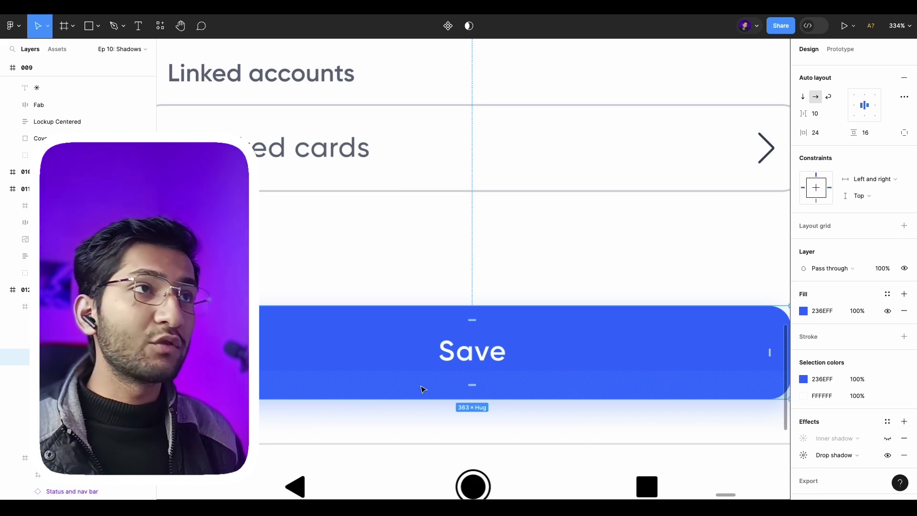
- Try a recoloured drop shadow on the third screen's Linked cards box, and remove the effect
{"action": "left_click", "coordinate": [408, 182]}
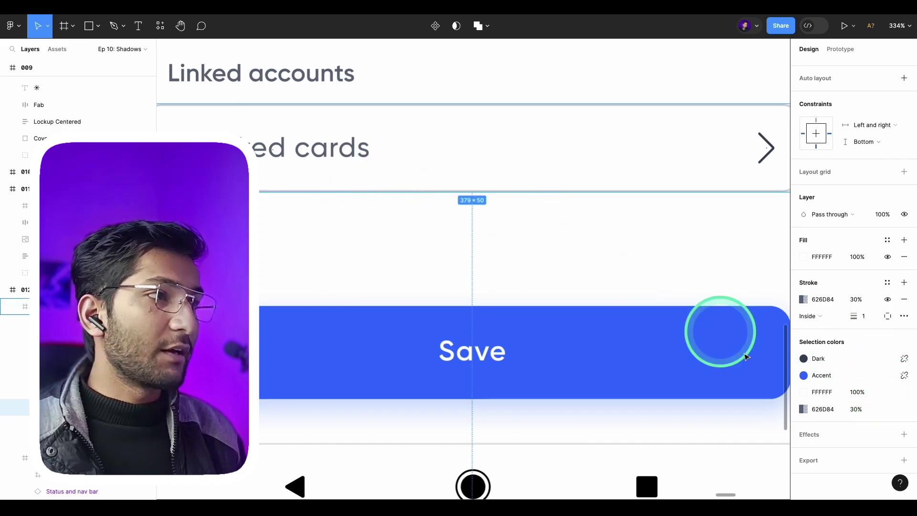
{"action": "left_click", "coordinate": [810, 435]}
{"action": "left_click", "coordinate": [802, 451]}
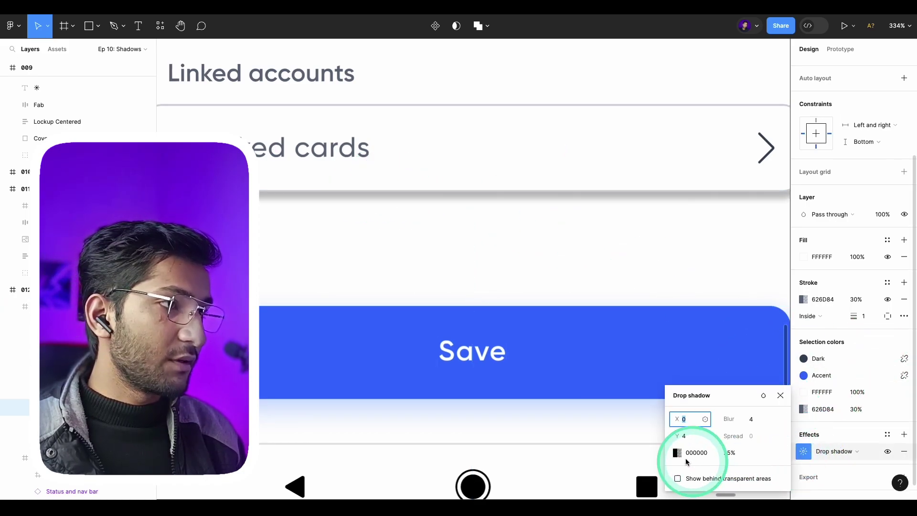
{"action": "left_click", "coordinate": [678, 452]}
{"action": "left_click", "coordinate": [553, 374]}
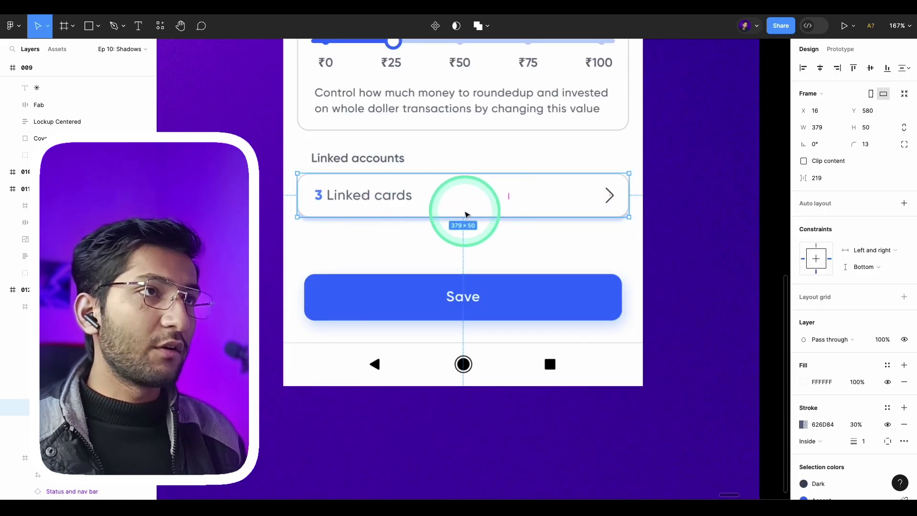
{"action": "scroll", "coordinate": [855, 335], "scroll_direction": "down", "scroll_amount": 3}
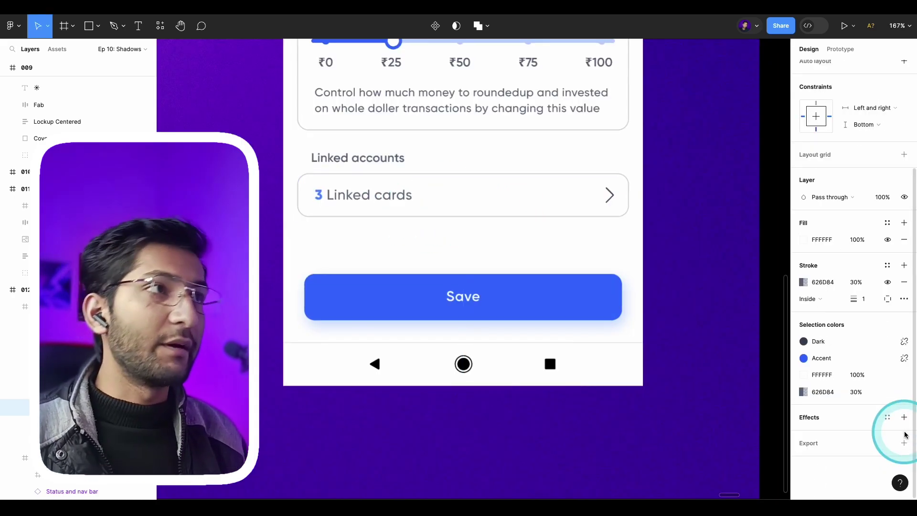
{"action": "left_click", "coordinate": [905, 434]}
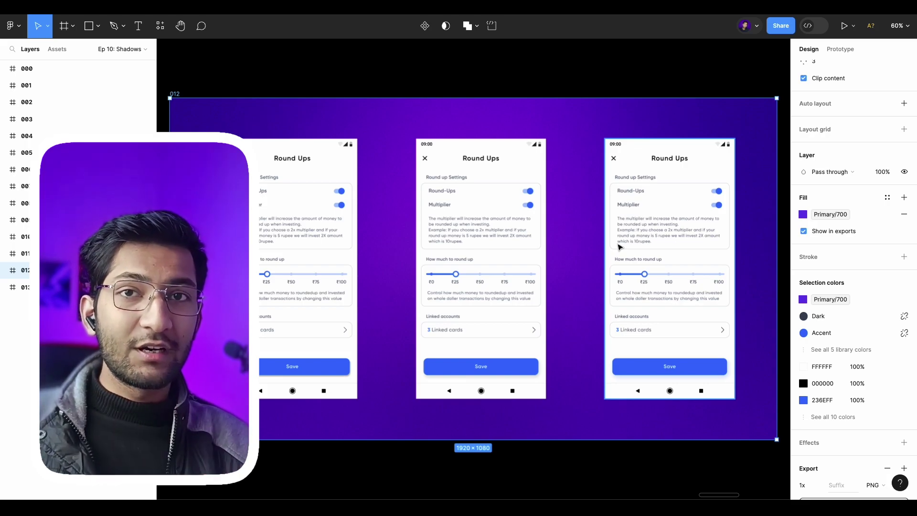
- Go to the "Types of shadows" slide in frame 013 and examine its Drop shadows and Inner shadow lines
{"action": "key", "text": "n"}
{"action": "left_click", "coordinate": [582, 246]}
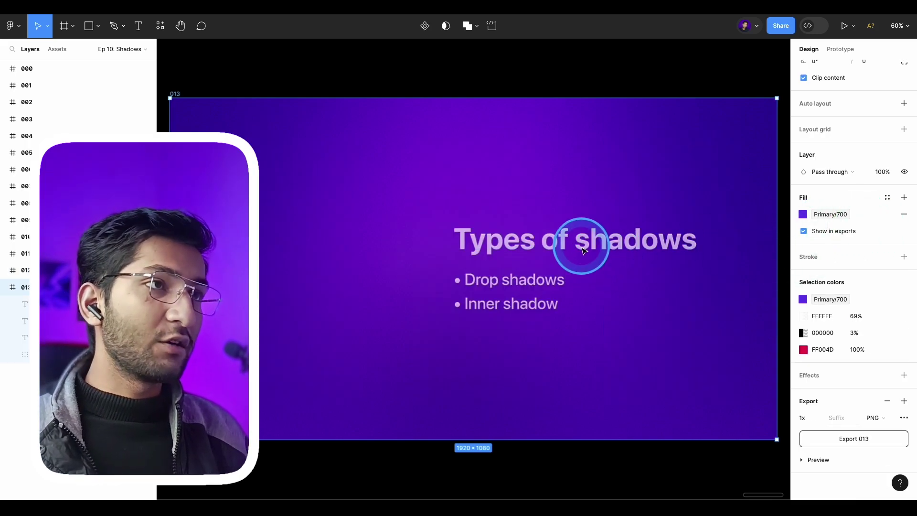
{"action": "scroll", "coordinate": [524, 279], "scroll_direction": "up", "scroll_amount": 6}
{"action": "scroll", "coordinate": [523, 281], "scroll_direction": "up", "scroll_amount": 3}
{"action": "left_click", "coordinate": [508, 329]}
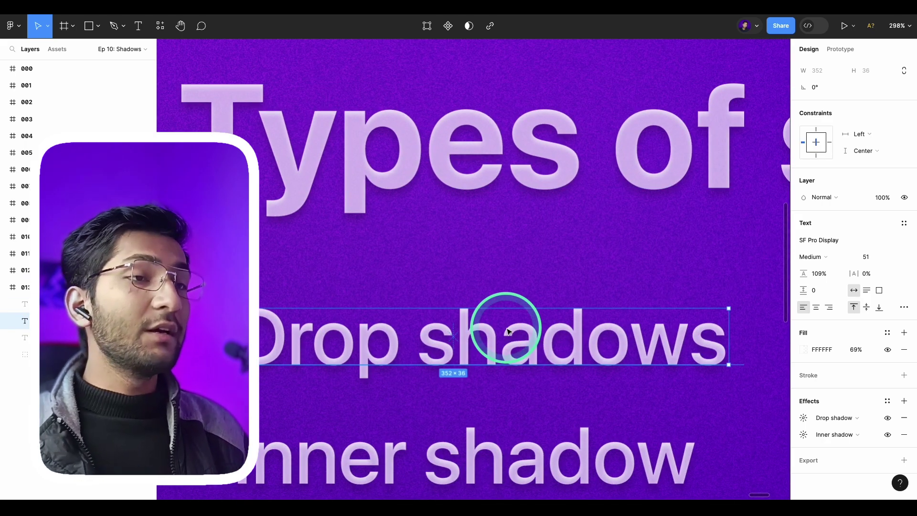
{"action": "left_click", "coordinate": [487, 455]}
{"action": "key", "text": "Escape"}
{"action": "scroll", "coordinate": [526, 453], "scroll_direction": "down", "scroll_amount": 4}
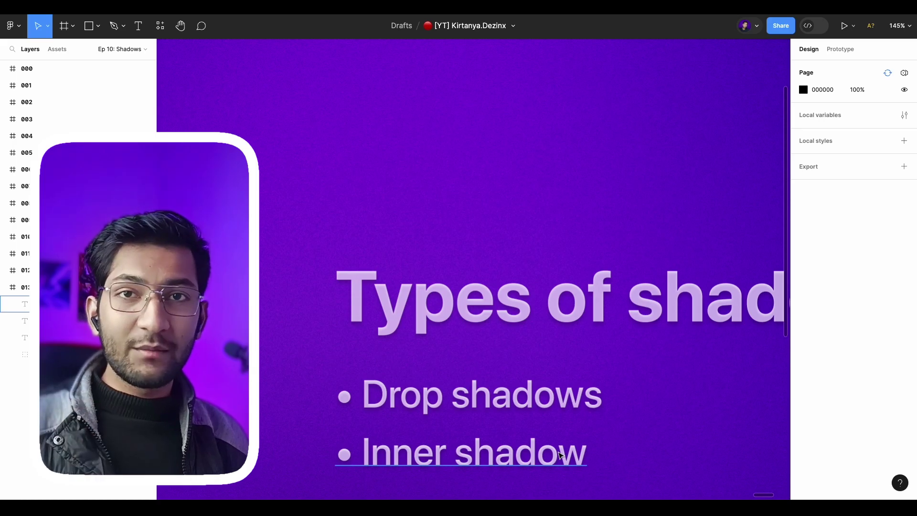
{"action": "left_click", "coordinate": [561, 454]}
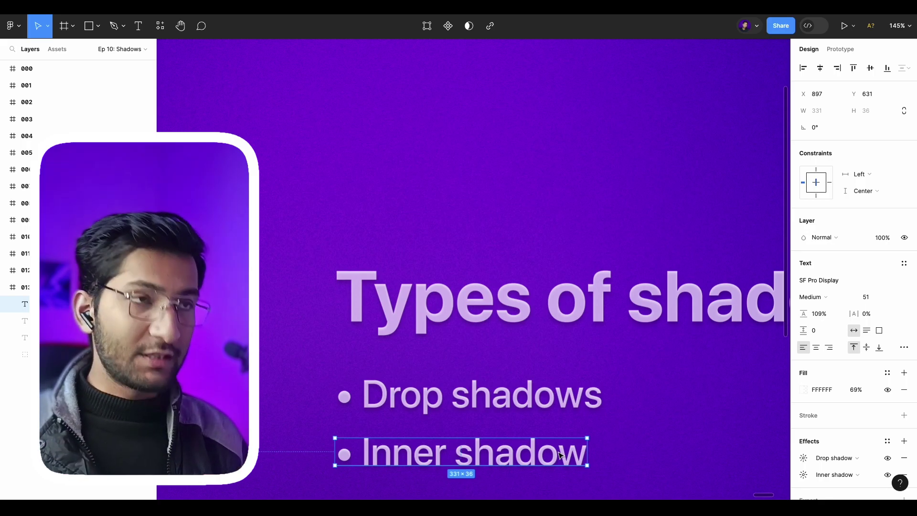
- Add a new effect to the Save button on the third Round Ups screen and set its type to Inner shadow
{"action": "scroll", "coordinate": [423, 349], "scroll_direction": "down", "scroll_amount": 5}
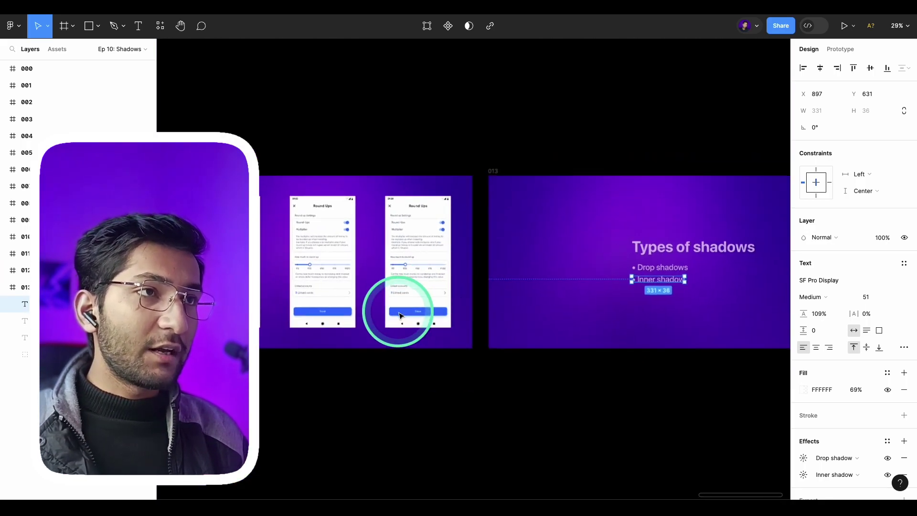
{"action": "left_click", "coordinate": [400, 315]}
{"action": "scroll", "coordinate": [400, 315], "scroll_direction": "up", "scroll_amount": 10}
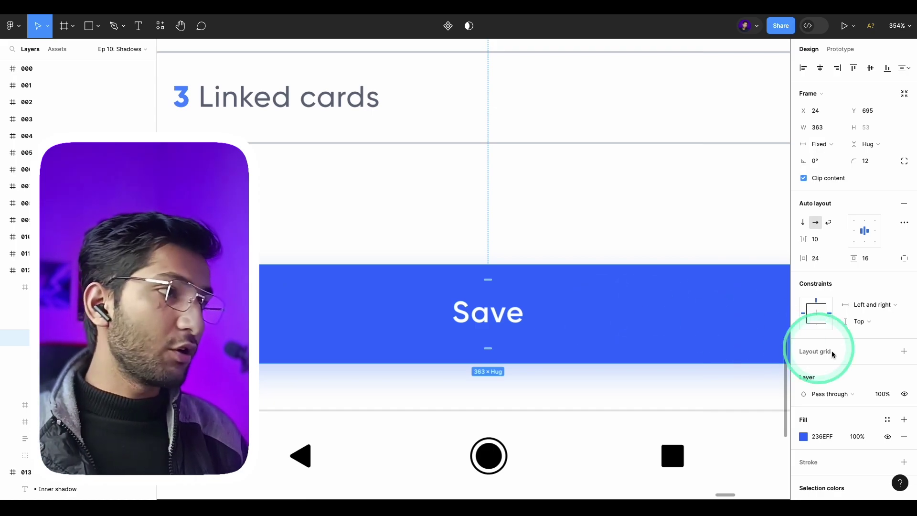
{"action": "scroll", "coordinate": [841, 377], "scroll_direction": "down", "scroll_amount": 3}
{"action": "left_click", "coordinate": [904, 402]}
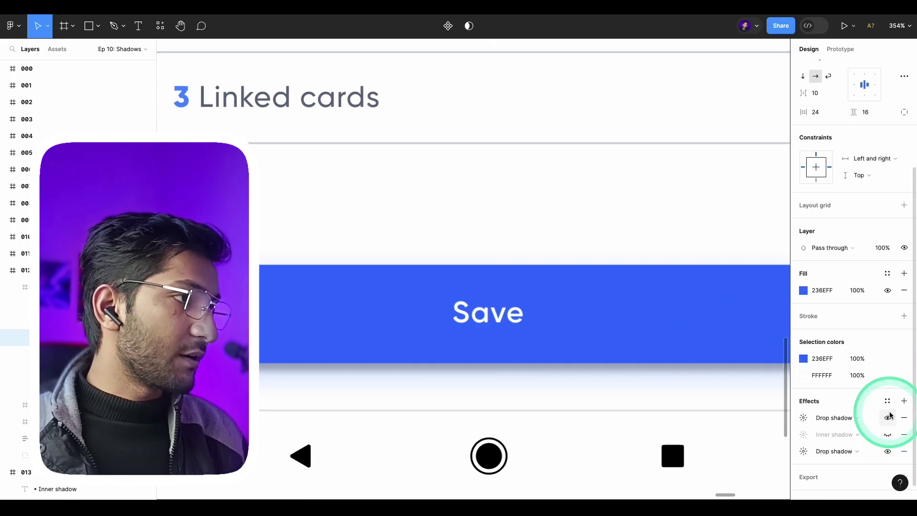
{"action": "left_click", "coordinate": [836, 417]}
{"action": "left_click", "coordinate": [841, 405]}
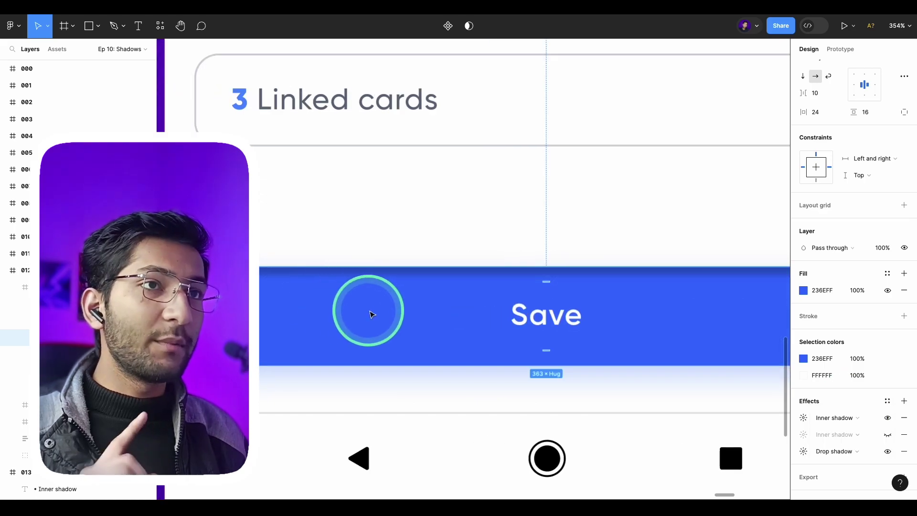
- Set the colour of the Save button's new inner shadow to FFFFFF and its X offset to 4
{"action": "left_click", "coordinate": [588, 255]}
{"action": "scroll", "coordinate": [469, 263], "scroll_direction": "down", "scroll_amount": 3}
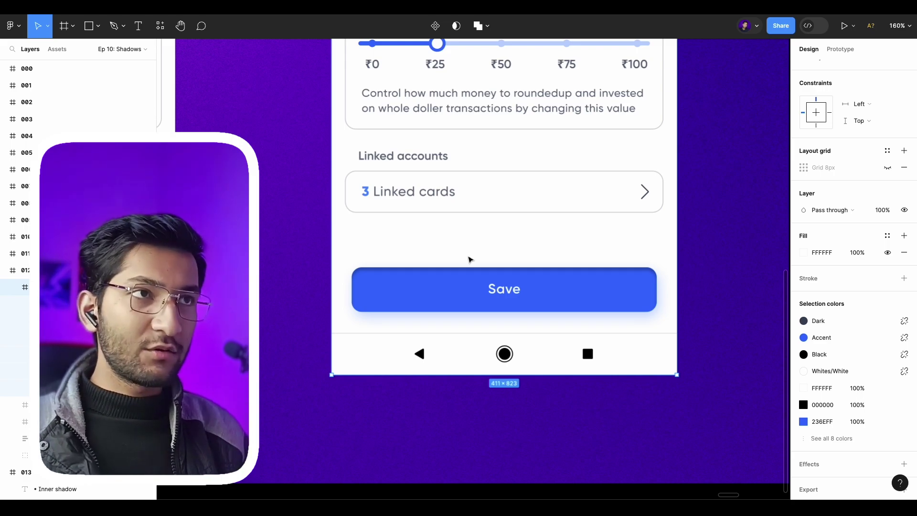
{"action": "left_click", "coordinate": [467, 289]}
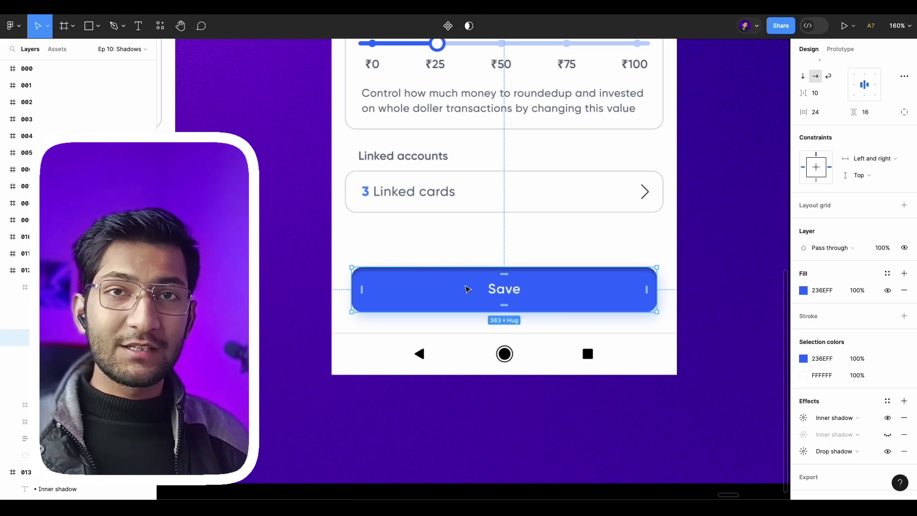
{"action": "key", "text": "z"}
{"action": "left_click_drag", "start_coordinate": [338, 248], "coordinate": [601, 317]}
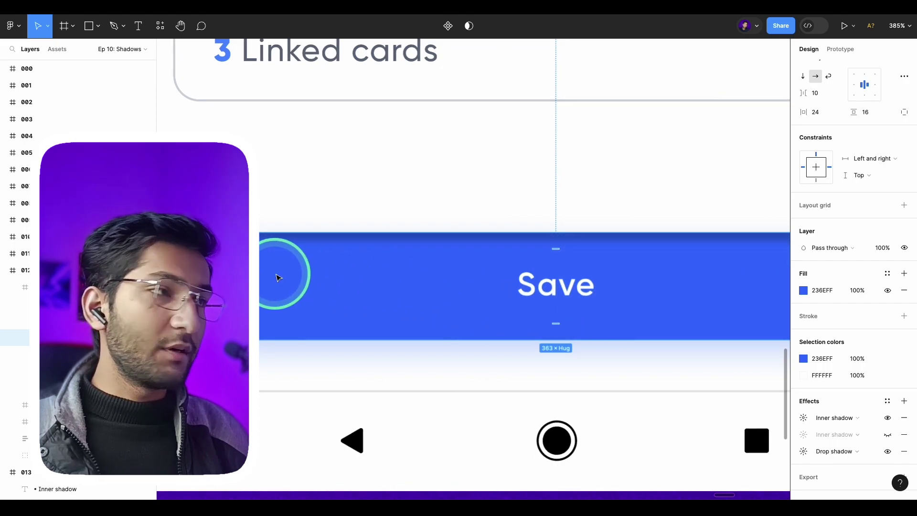
{"action": "scroll", "coordinate": [829, 409], "scroll_direction": "down", "scroll_amount": 1}
{"action": "left_click", "coordinate": [806, 401]}
{"action": "left_click", "coordinate": [707, 461]}
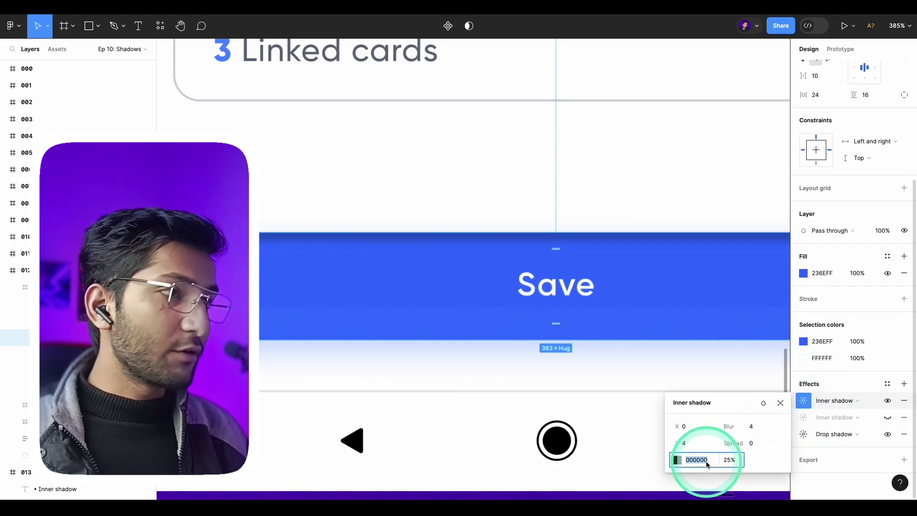
{"action": "type", "text": "FFFFFF"}
{"action": "key", "text": "Return"}
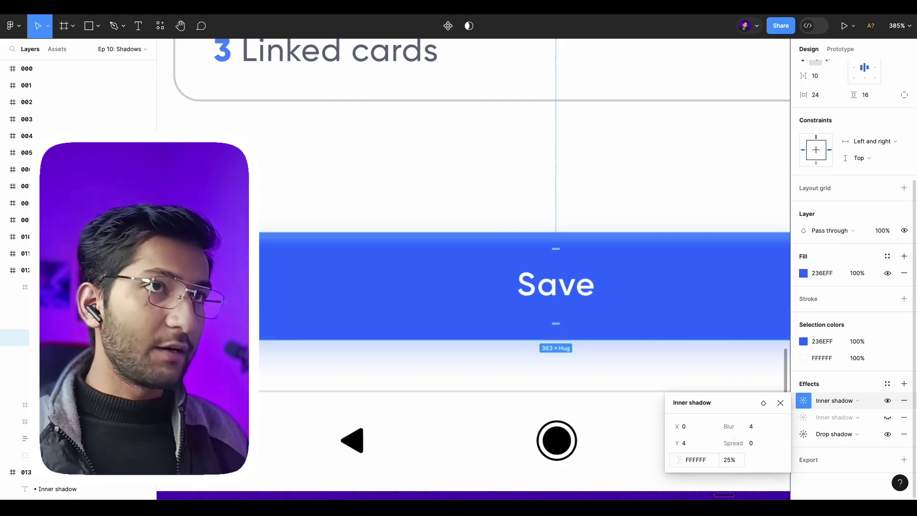
{"action": "left_click", "coordinate": [681, 427]}
{"action": "left_click_drag", "start_coordinate": [681, 427], "coordinate": [680, 430]}
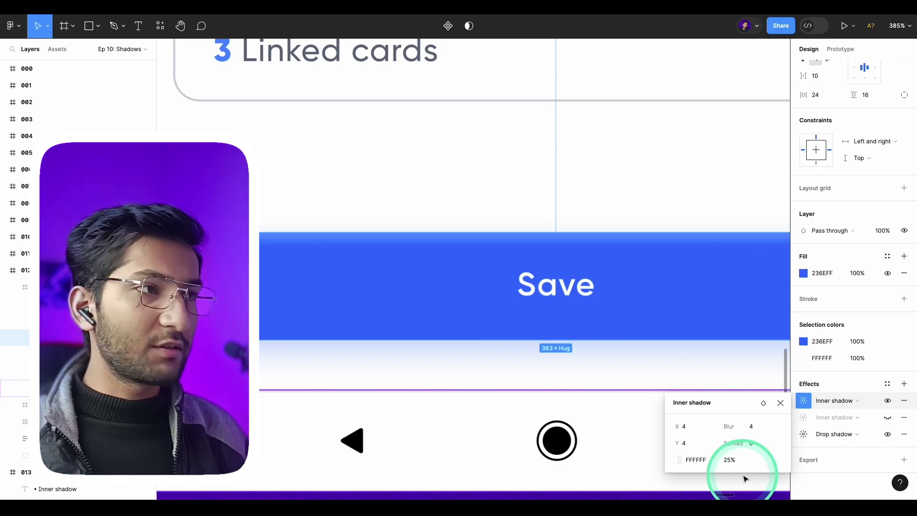
- Increase the blur of the white inner shadow on the third Round Ups screen's Save button and review the button on its screen
{"action": "left_click_drag", "start_coordinate": [746, 427], "coordinate": [771, 427]}
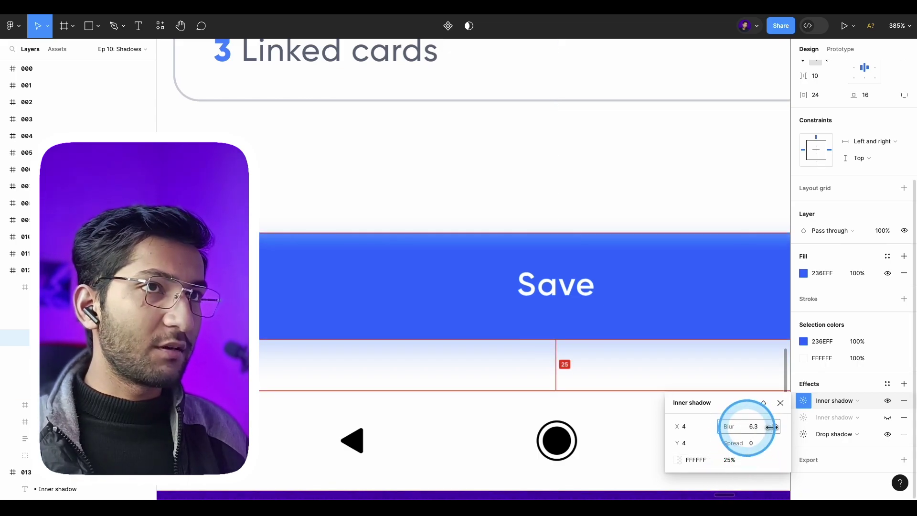
{"action": "left_click_drag", "start_coordinate": [771, 427], "coordinate": [793, 428]}
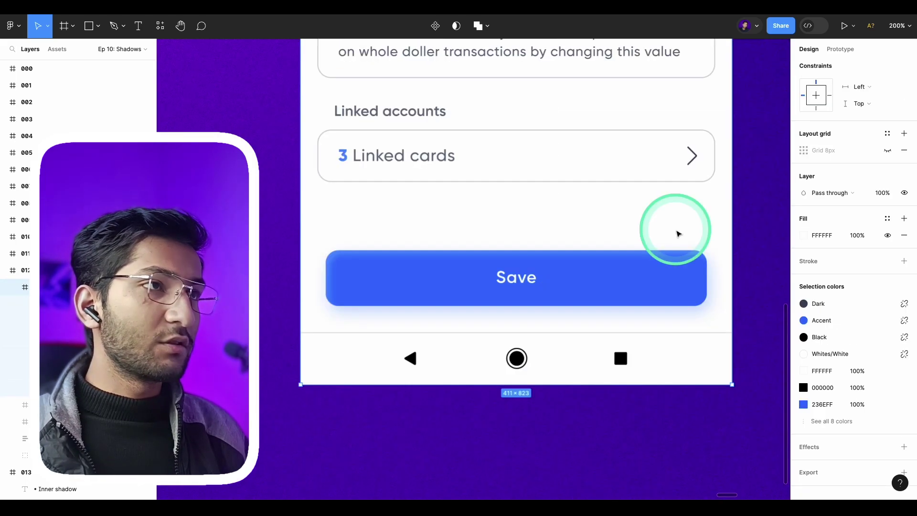
{"action": "scroll", "coordinate": [374, 278], "scroll_direction": "up", "scroll_amount": 2}
{"action": "left_click", "coordinate": [375, 265]}
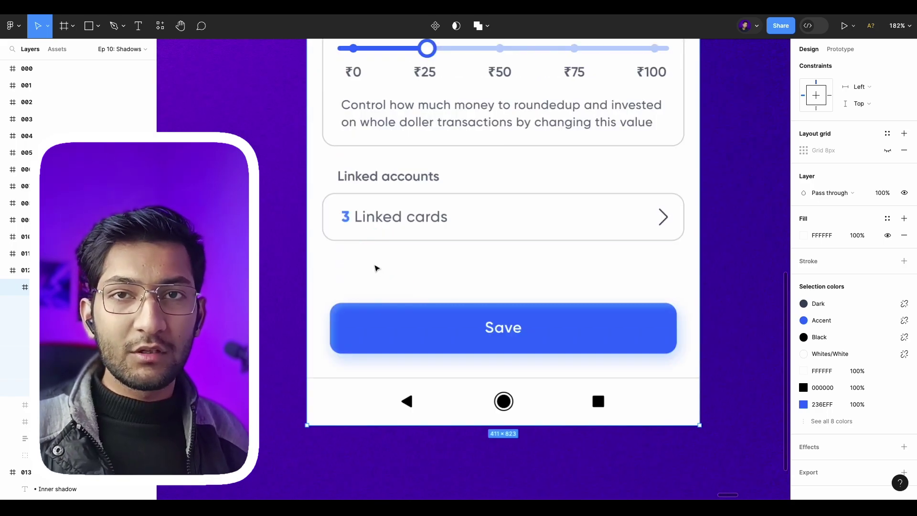
{"action": "left_click", "coordinate": [375, 268]}
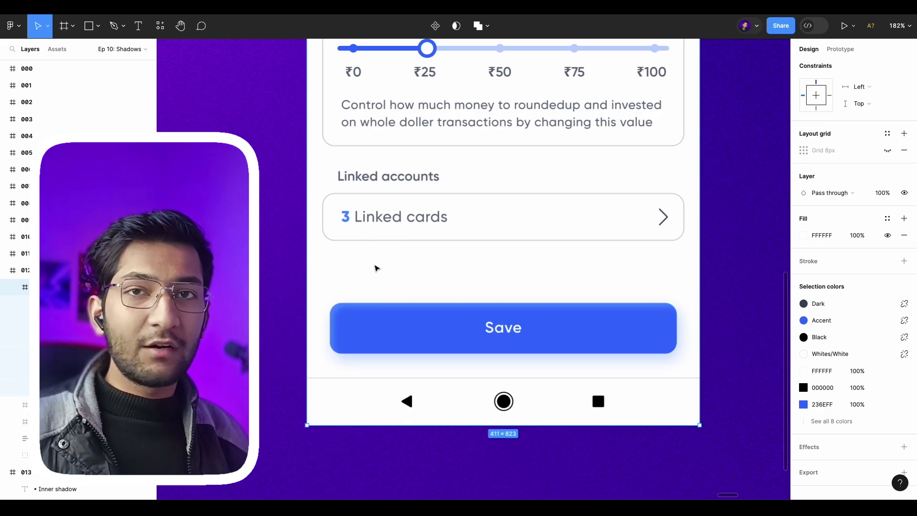
{"action": "left_click", "coordinate": [375, 268]}
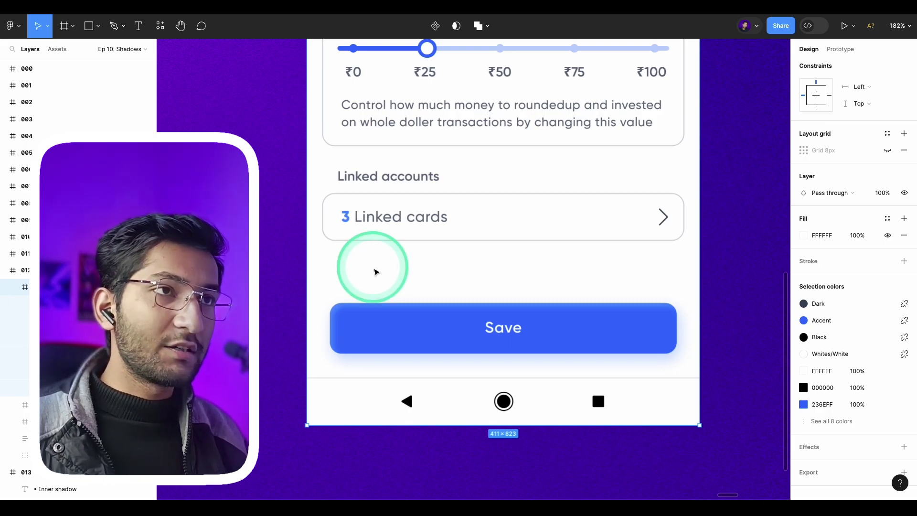
- Go to the Round Ups screen whose Save button has the hard grey drop shadow and select that screen to compare the buttons
{"action": "scroll", "coordinate": [375, 268], "scroll_direction": "down", "scroll_amount": 5}
{"action": "left_click", "coordinate": [339, 271]}
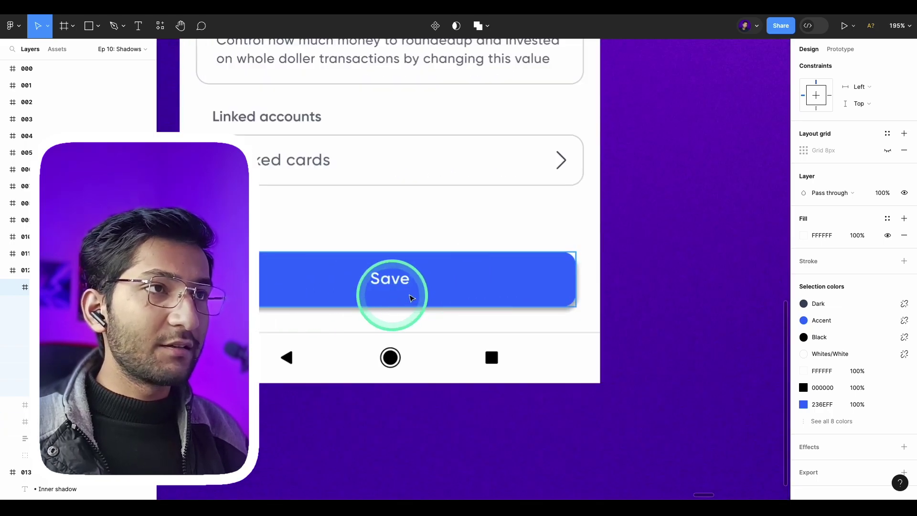
{"action": "left_click", "coordinate": [473, 296]}
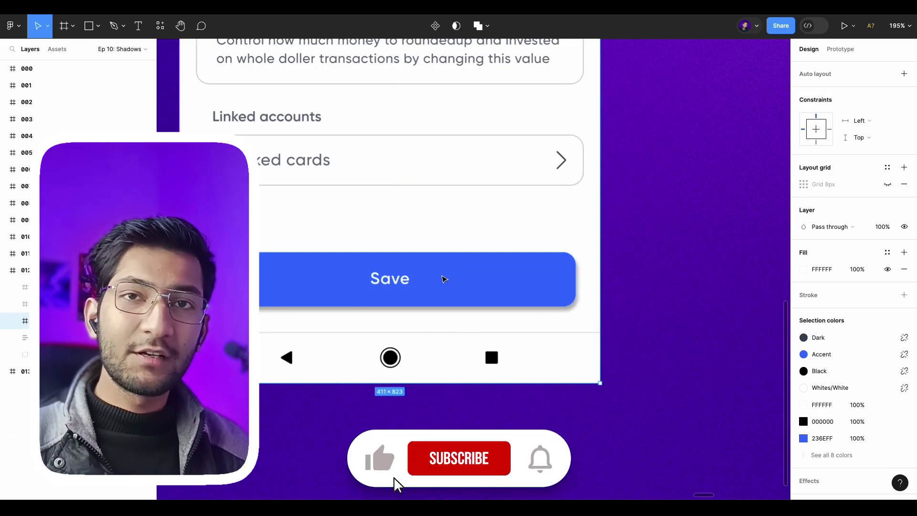